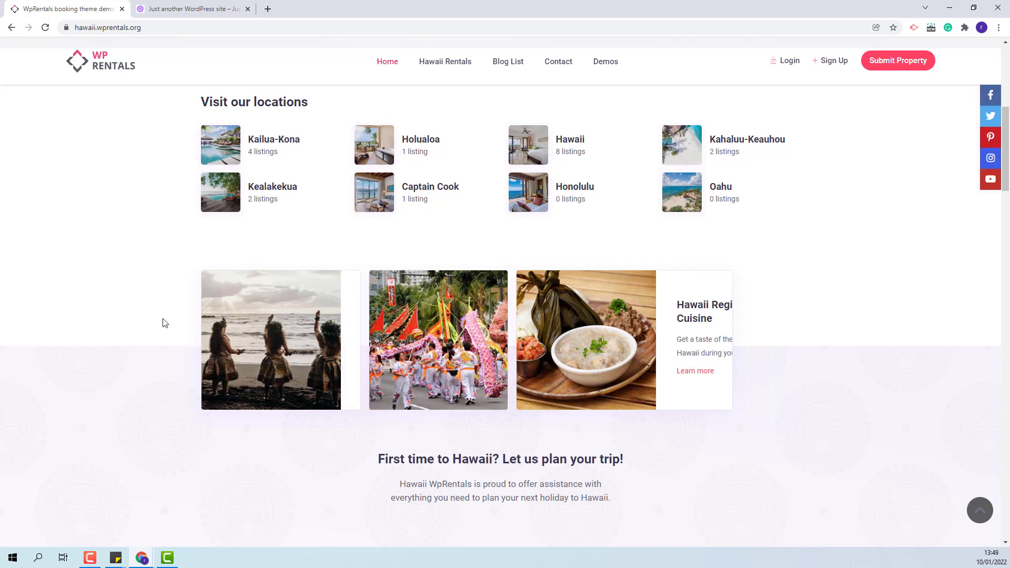
- Preview how the sliding boxes expand beneath the locations list on the Hawaii demo homepage
mouse_move(503, 355)
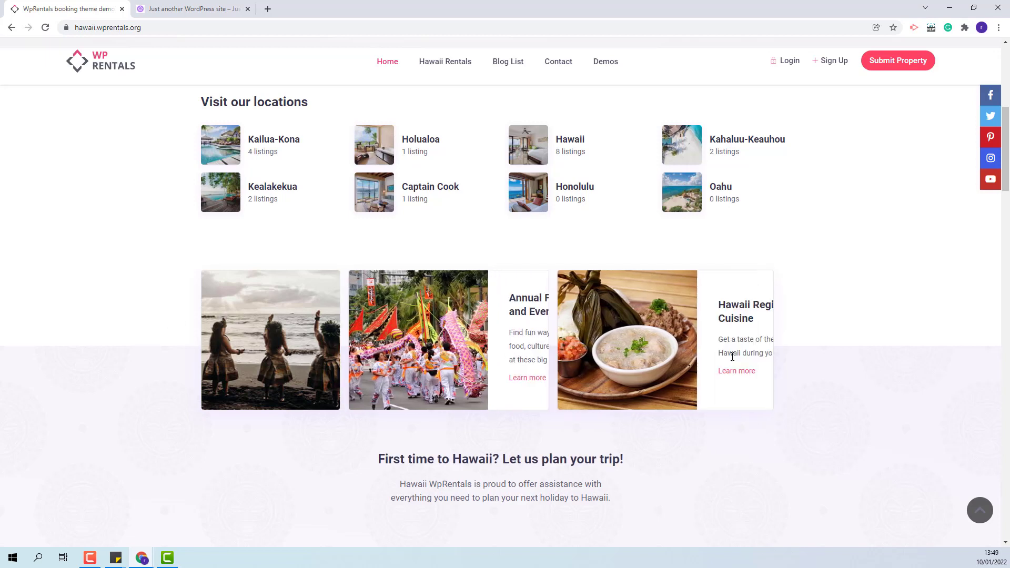
mouse_move(213, 363)
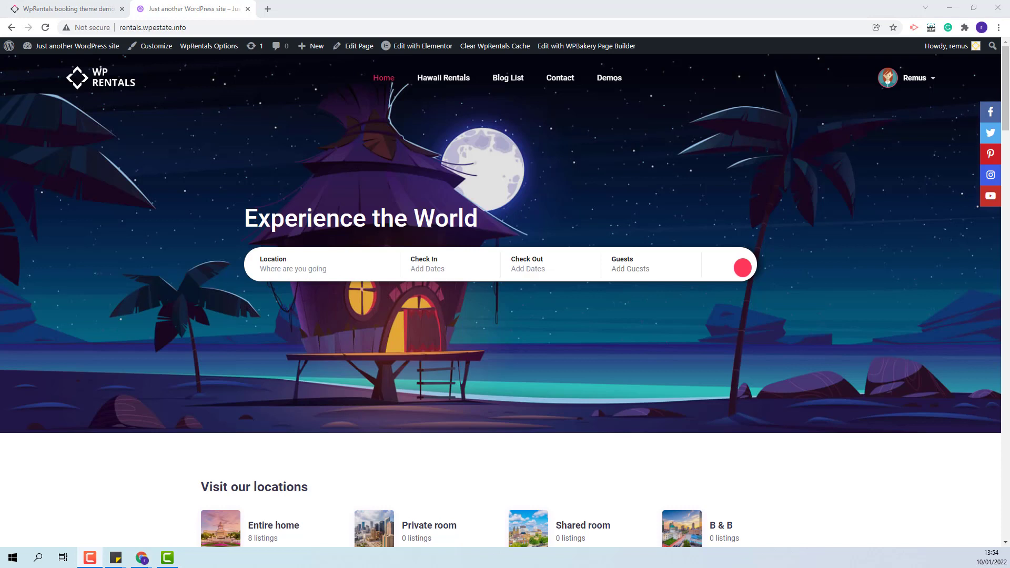
- Open the rentals.wpestate.info homepage in the Elementor editor in a new browser tab
right_click(422, 50)
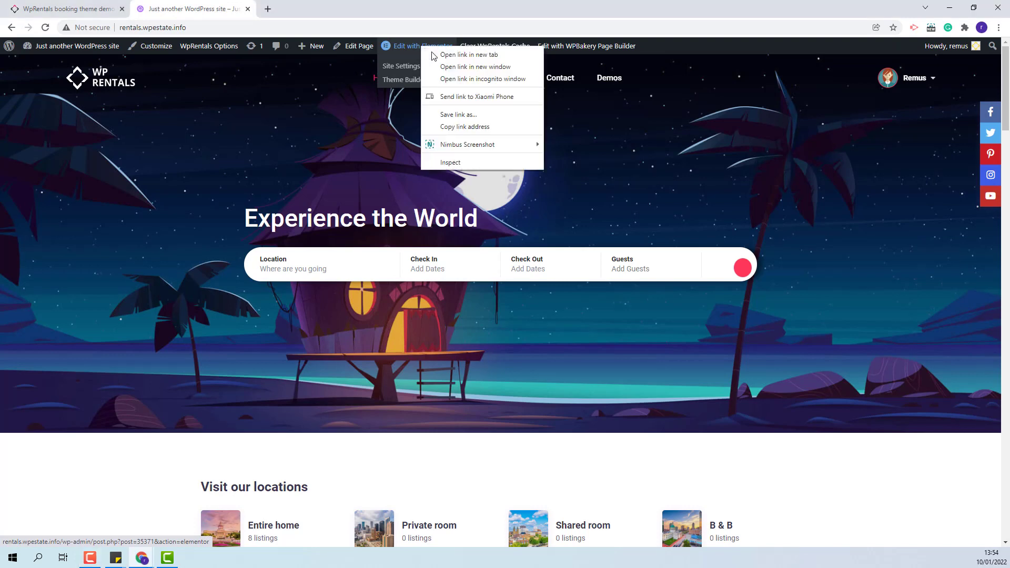
click(447, 58)
click(307, 9)
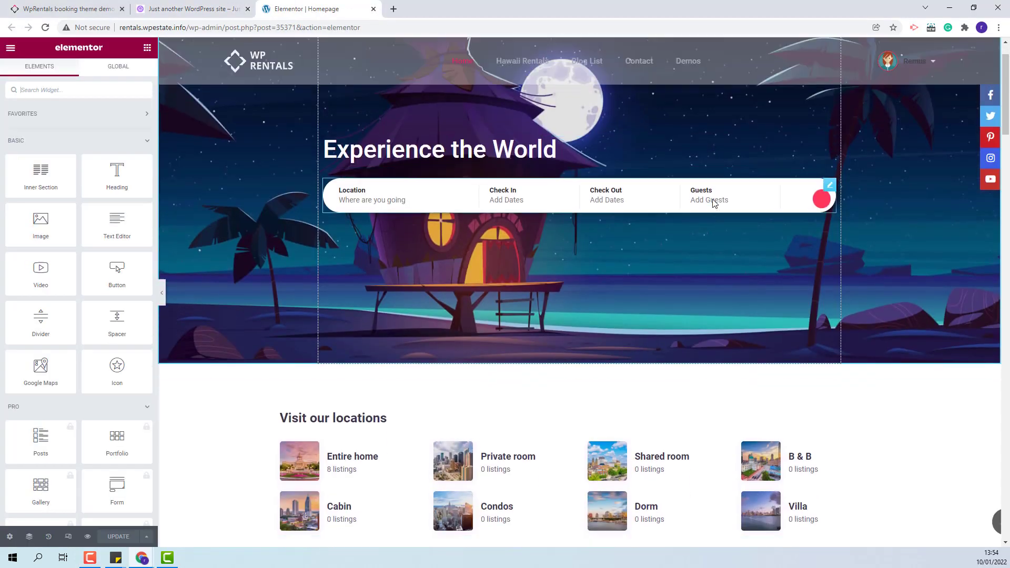
- Find the Wprentals Sliding Box widget with the search "sliding" and place it in the empty section below "Visit our locations"
scroll(713, 199, down, 3)
scroll(714, 199, down, 1)
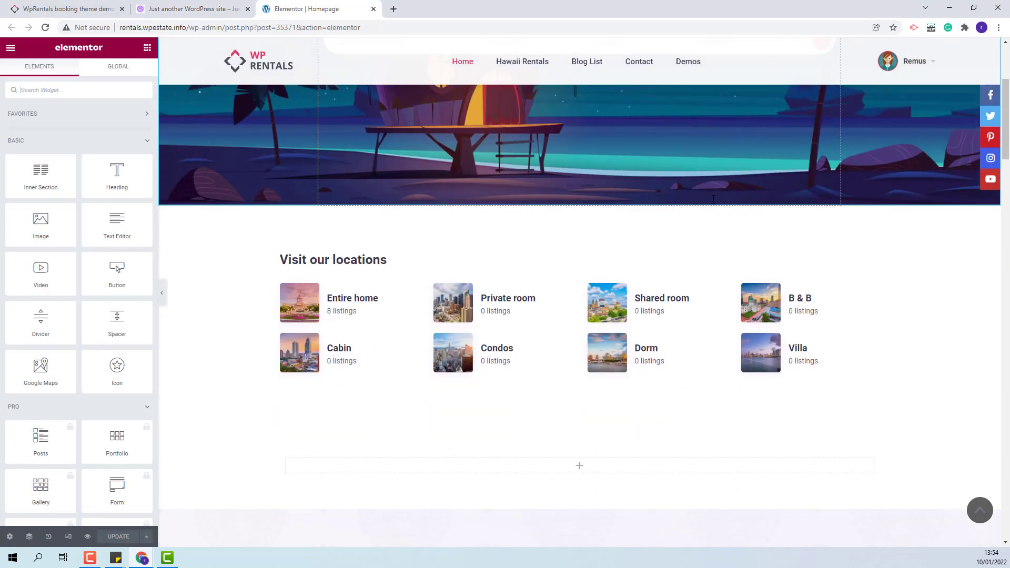
scroll(714, 198, down, 2)
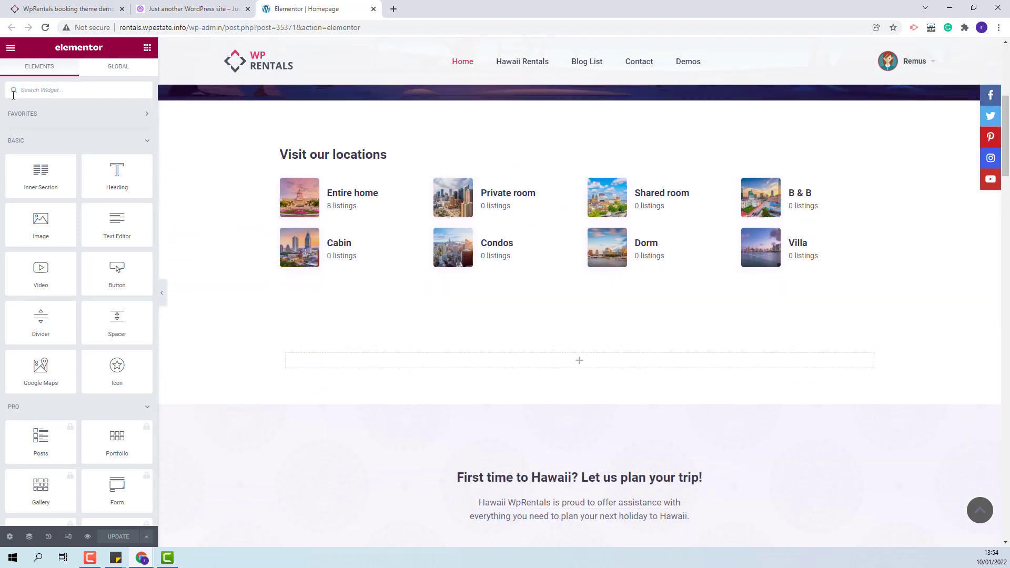
text(sliding)
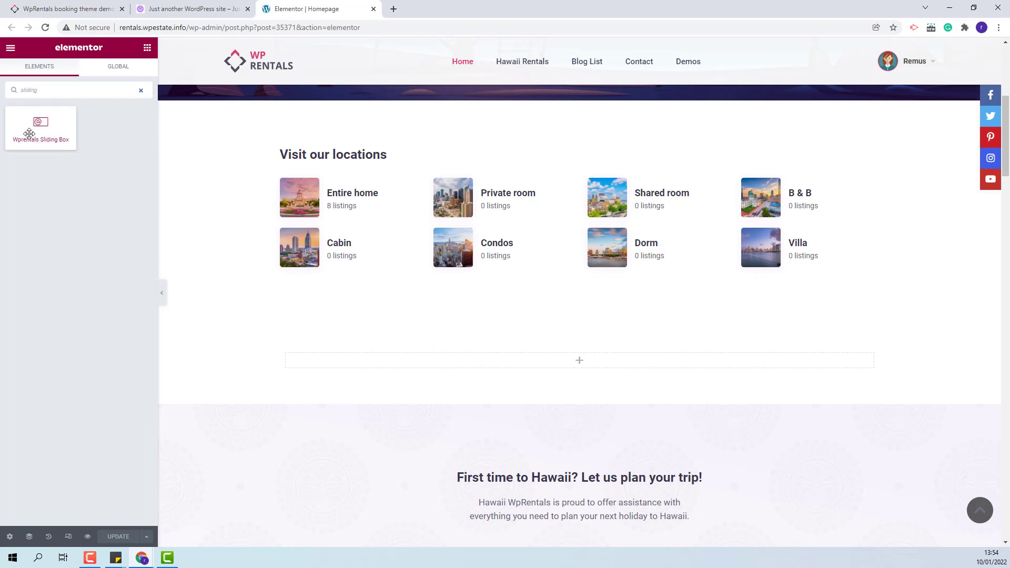
drag(29, 133, 469, 362)
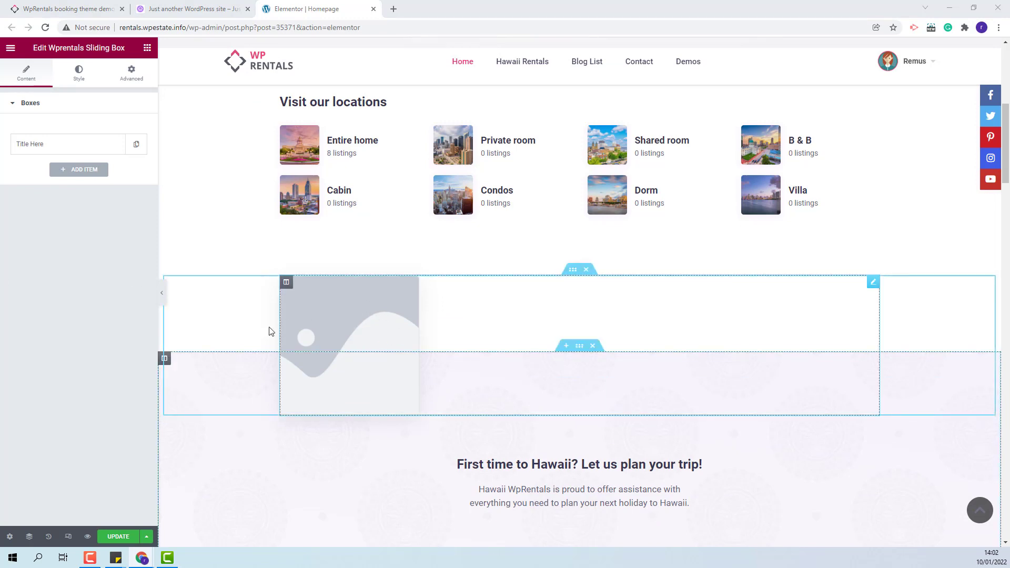
- Title the first sliding box "Arts and Culture in Hawaii" and turn on its Open Box option
click(46, 145)
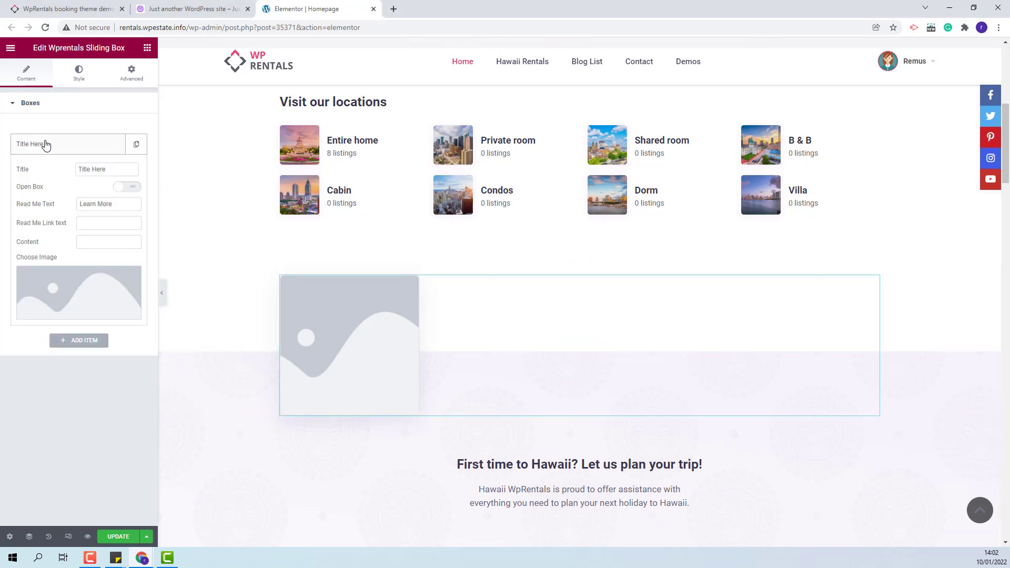
drag(137, 169, 58, 169)
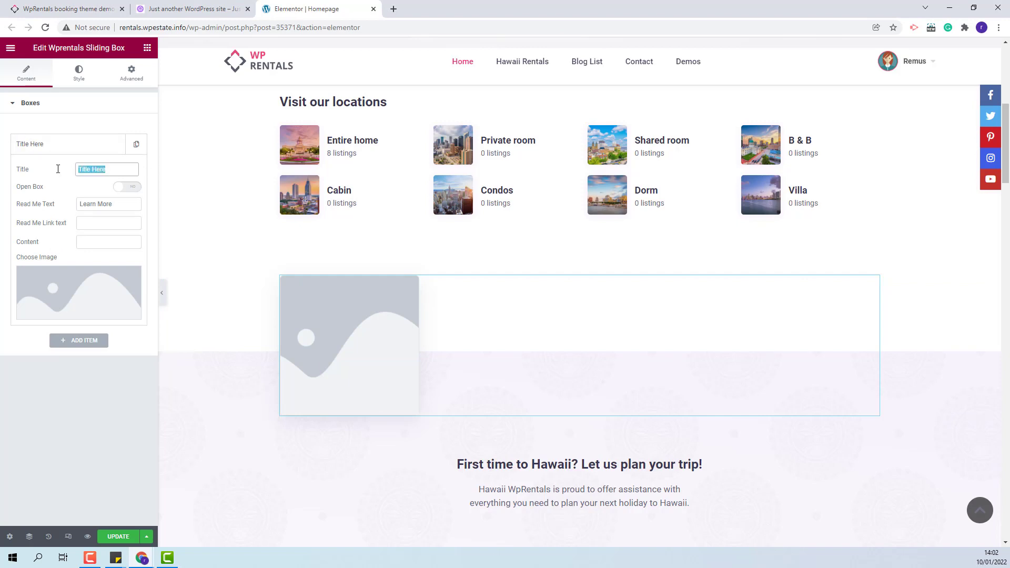
text(Arts and Culture in Hawaii)
click(127, 187)
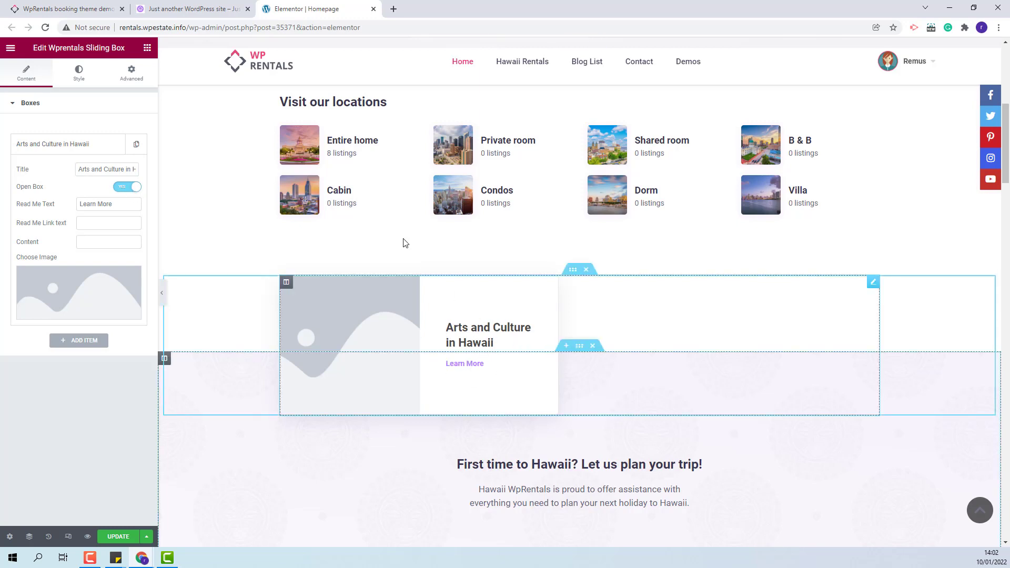
- Set the box's link text to "Read More", its link to "#" and content to "Discover the unique aspects of Hawaiian culture, including arts, history, customs."
drag(94, 204, 75, 203)
text(Read)
click(88, 221)
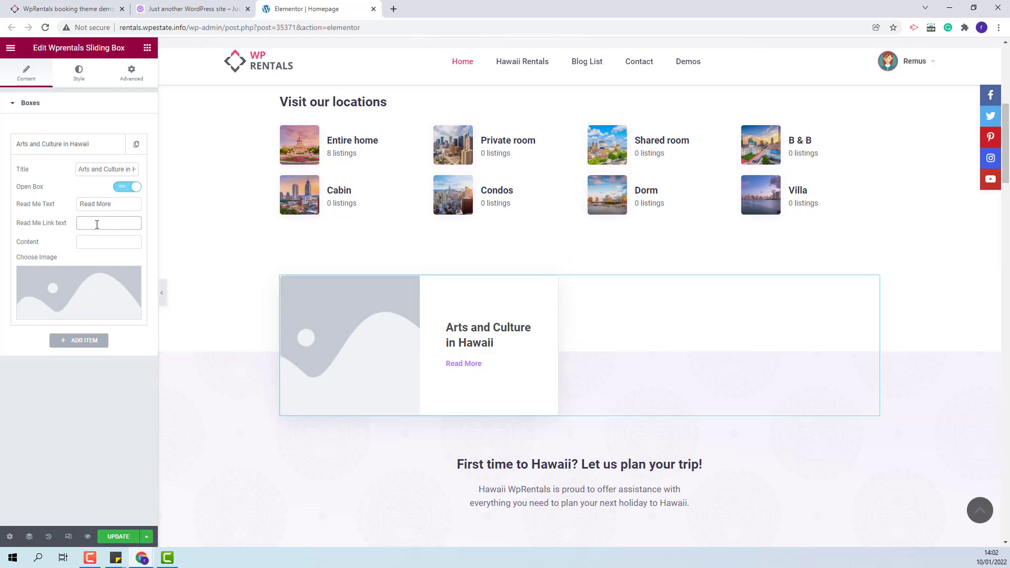
text(#)
key(Tab)
text(Discover the unique aspects of Hawaiian culture, including arts, history, customs.)
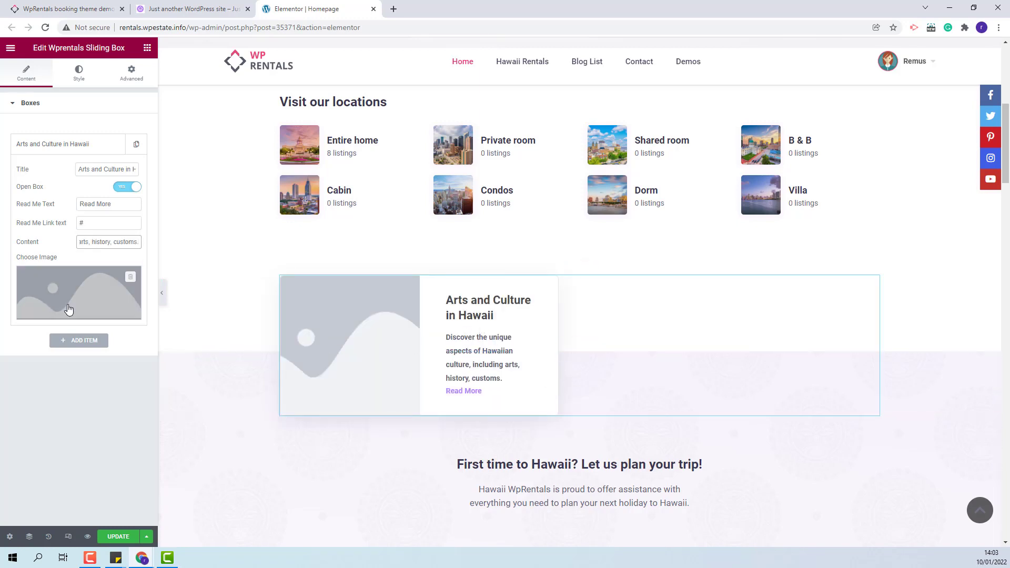
- Insert the palm beach image image_for_header_video_opt-1.jpeg from the media library as the first box's picture
click(81, 313)
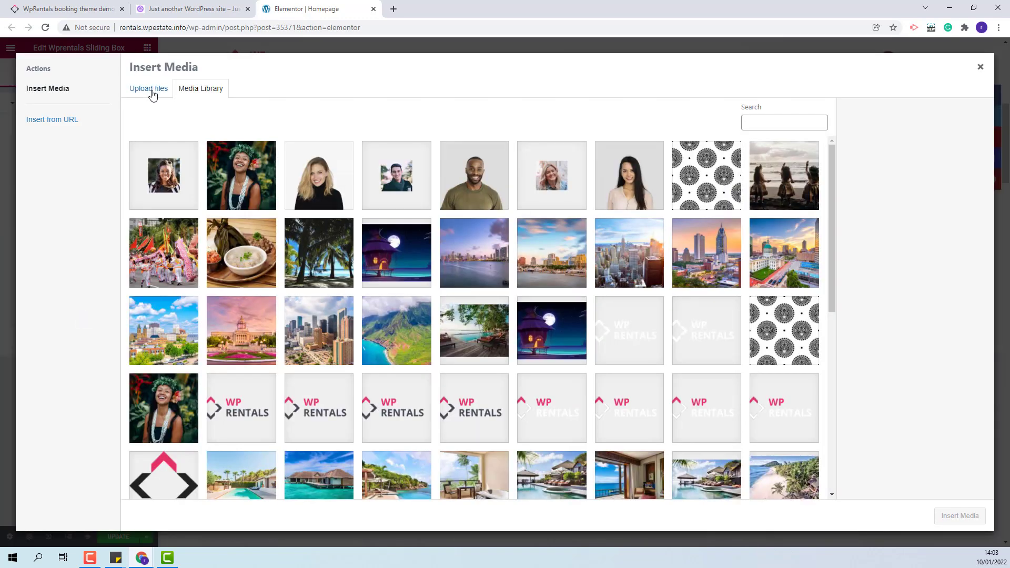
click(151, 90)
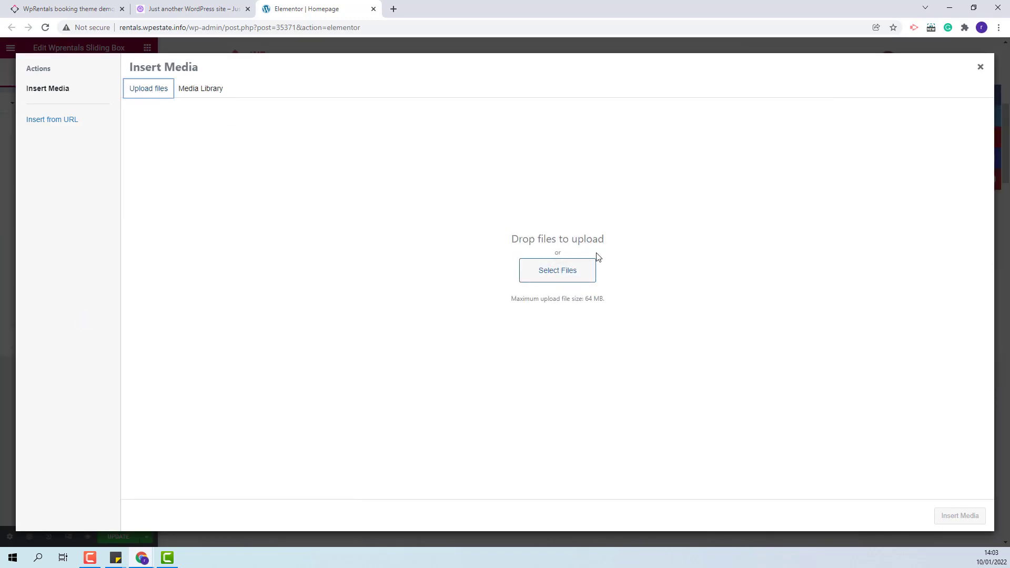
click(195, 89)
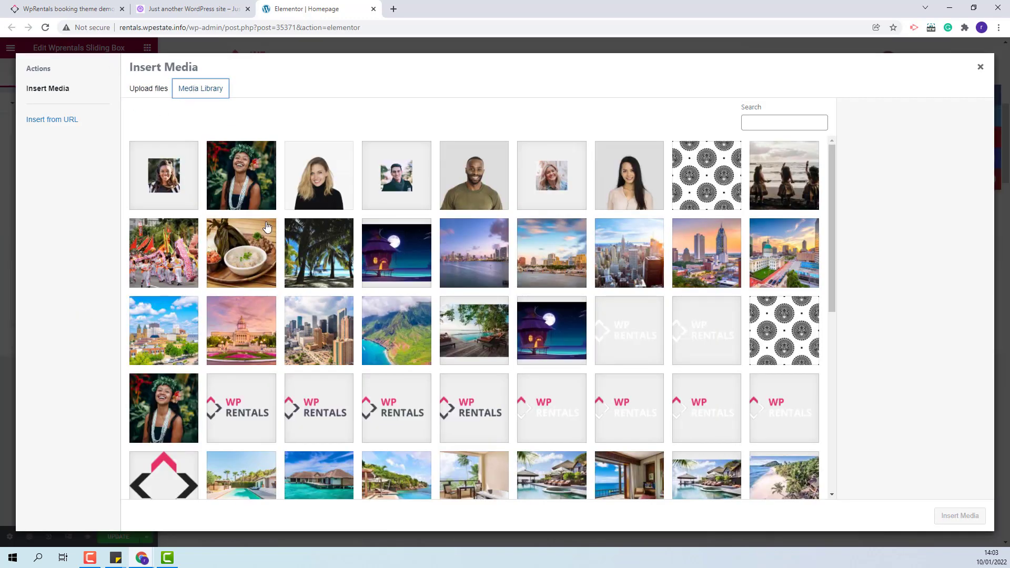
click(319, 249)
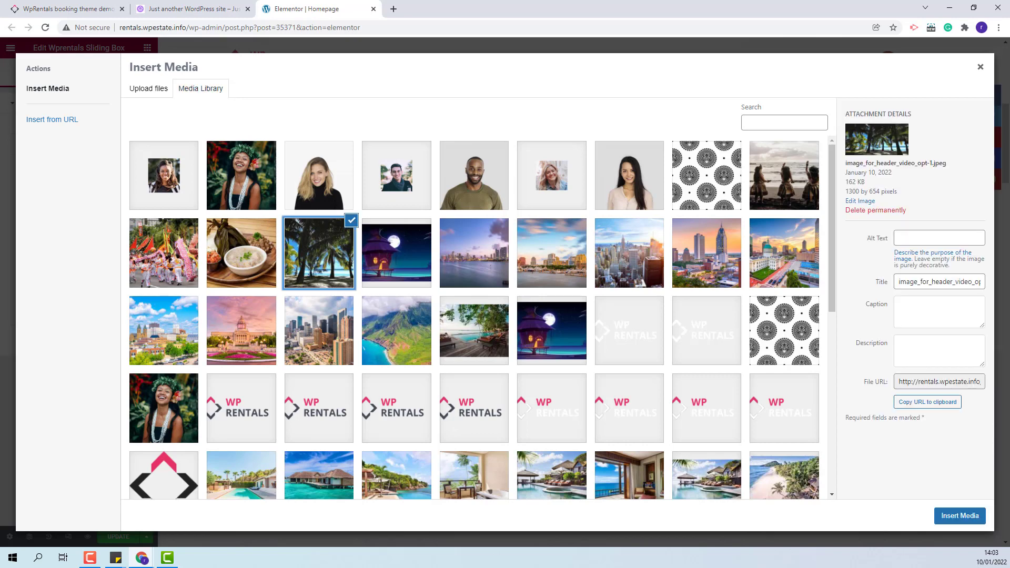
click(960, 516)
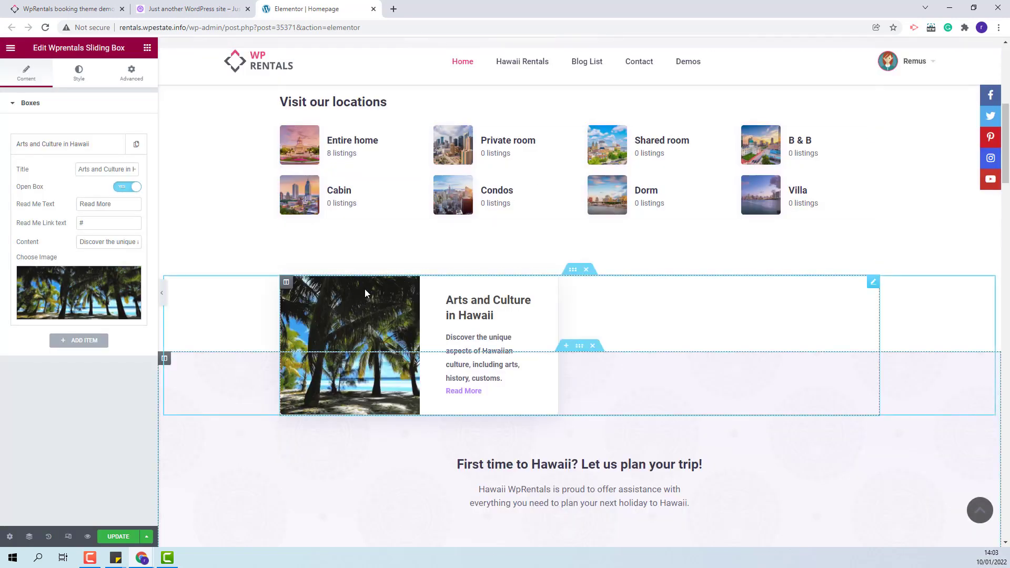
- Add a second box and turn off Open Box for "Arts and Culture in Hawaii"
click(76, 342)
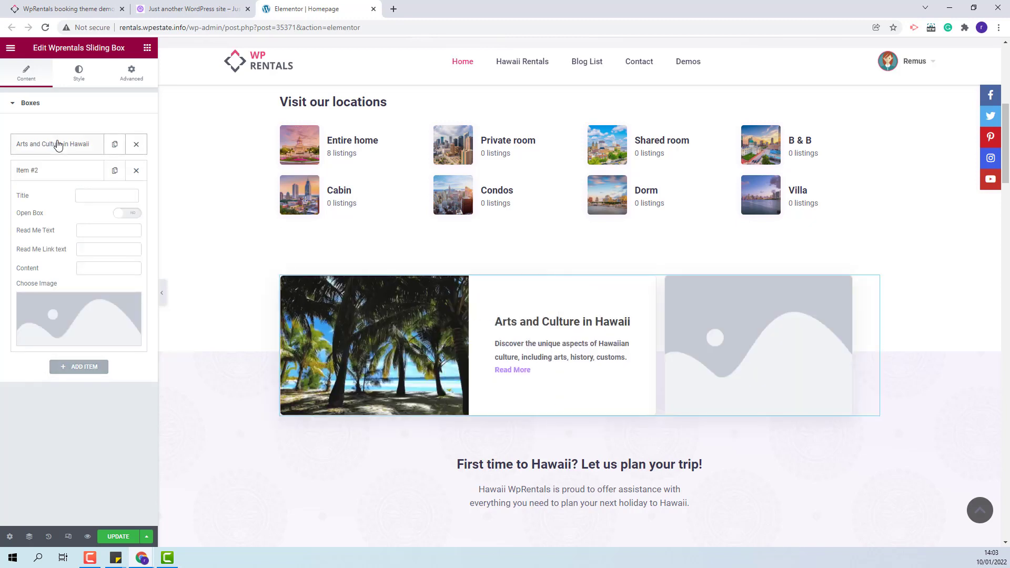
click(58, 146)
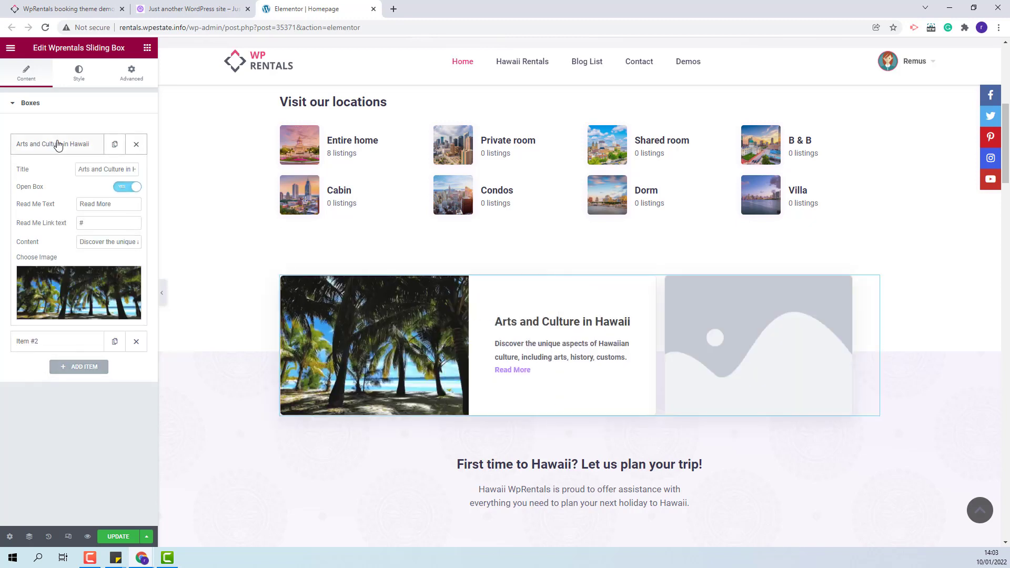
click(127, 187)
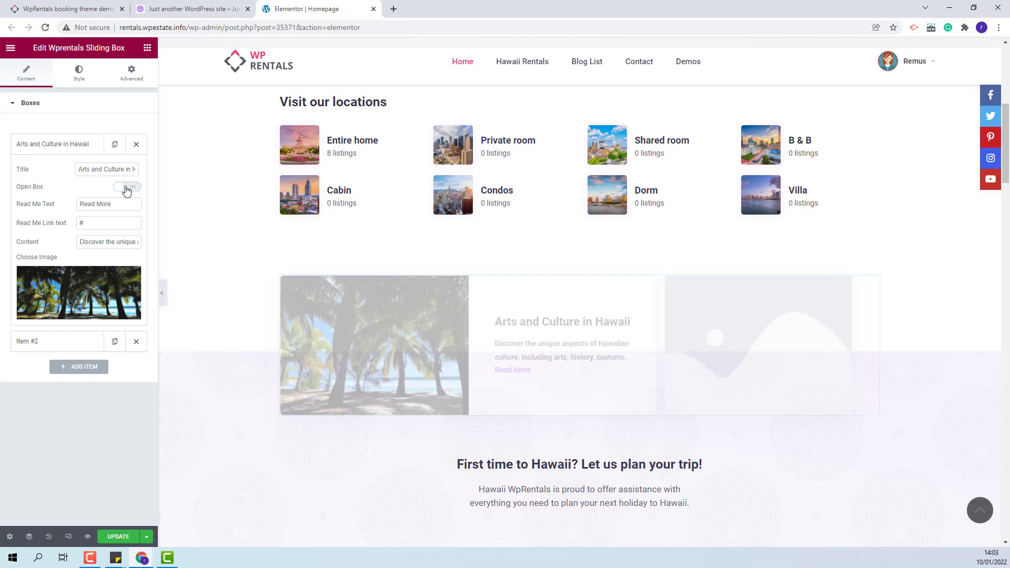
- Turn on Open Box for the second box and title it "Annual Festivals and Events"
click(58, 341)
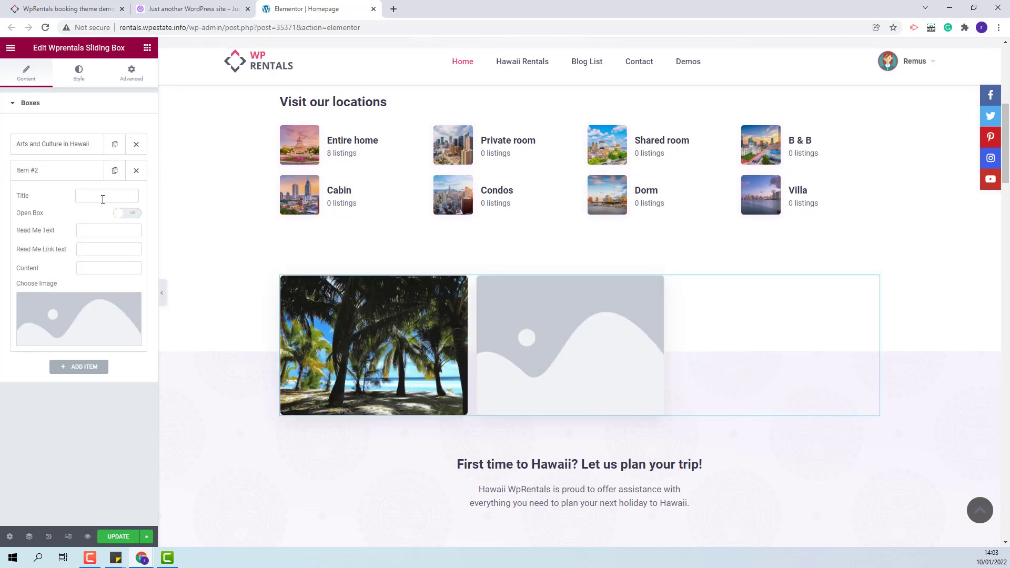
click(120, 213)
click(85, 198)
text(Annual Festivals and Events)
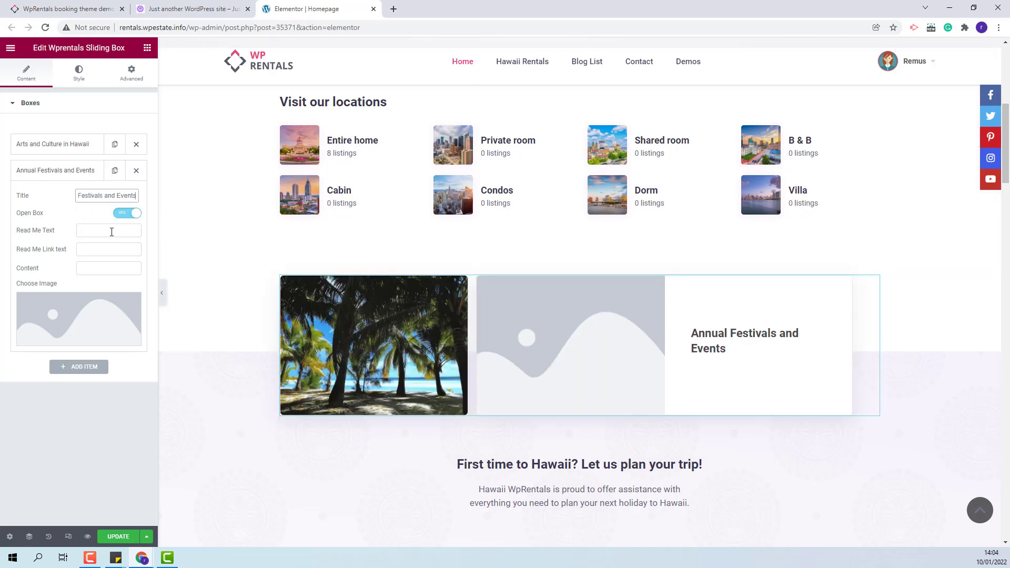
- Enter the festivals box's link text "Read More", hawaii.wprentals.org URL and content "Find fun ways to celebrate food, culture and competition at these big events."
click(112, 232)
text(Read More)
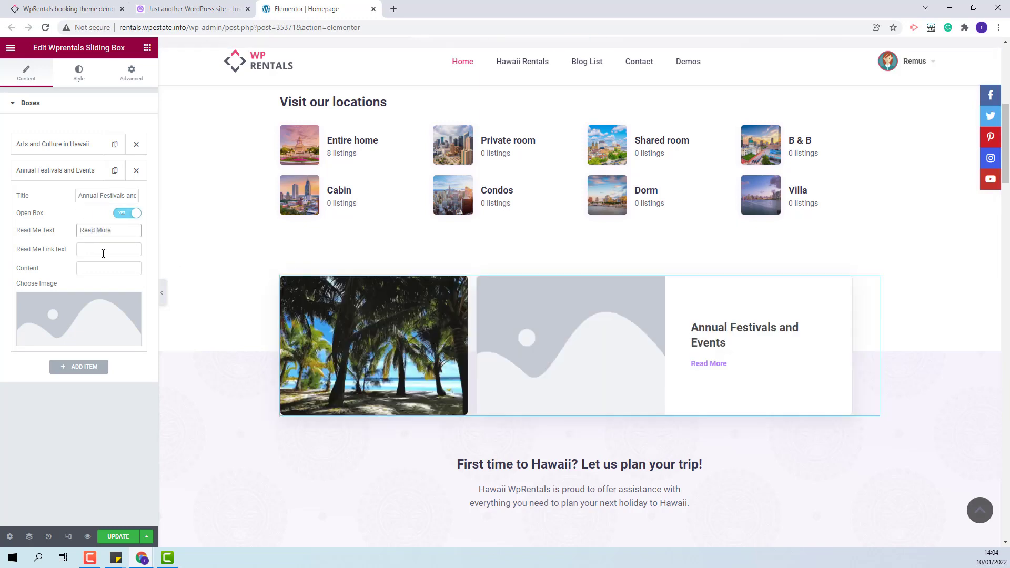
click(83, 253)
key(ctrl+v)
click(98, 269)
key(ctrl+v)
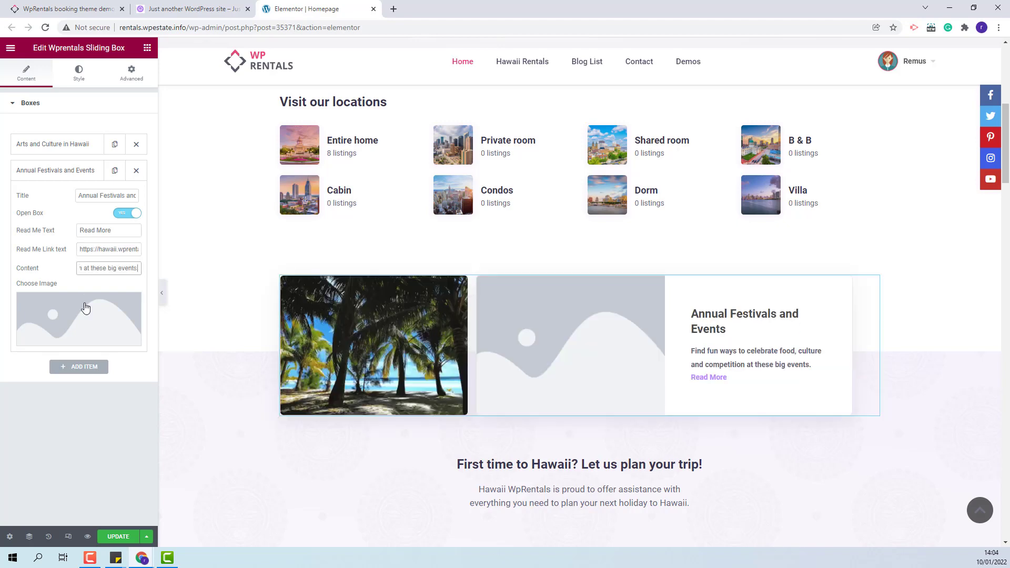
- Insert the dragon parade photo from the media library as the "Annual Festivals and Events" box's picture
click(92, 339)
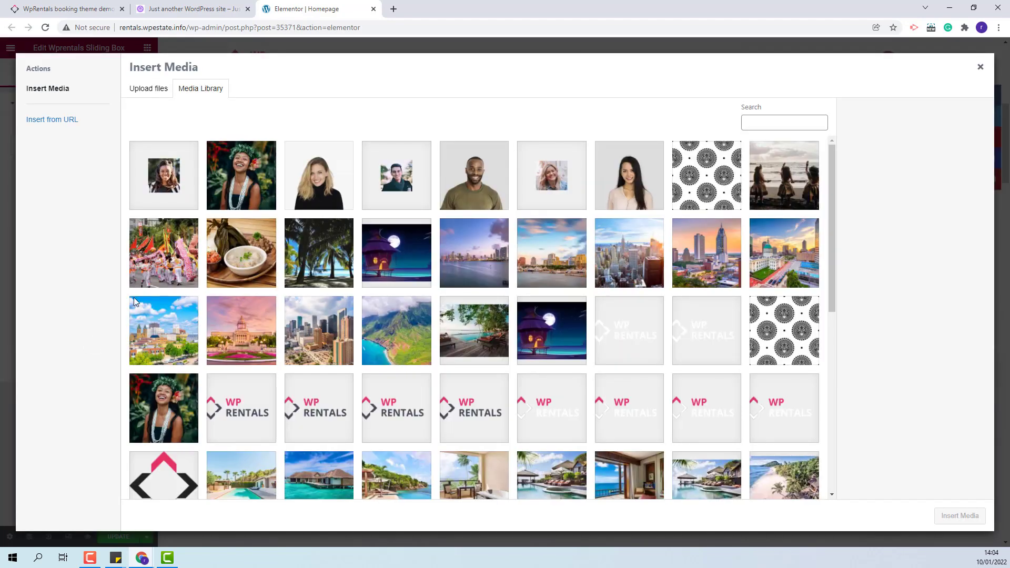
click(160, 258)
click(959, 515)
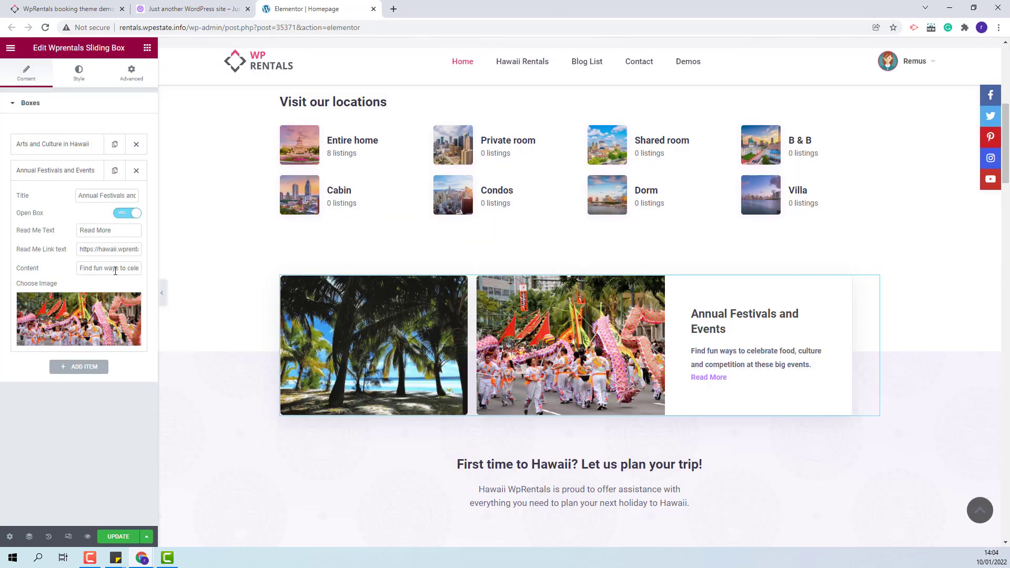
- Add a third box and turn off Open Box for "Annual Festivals and Events"
click(82, 373)
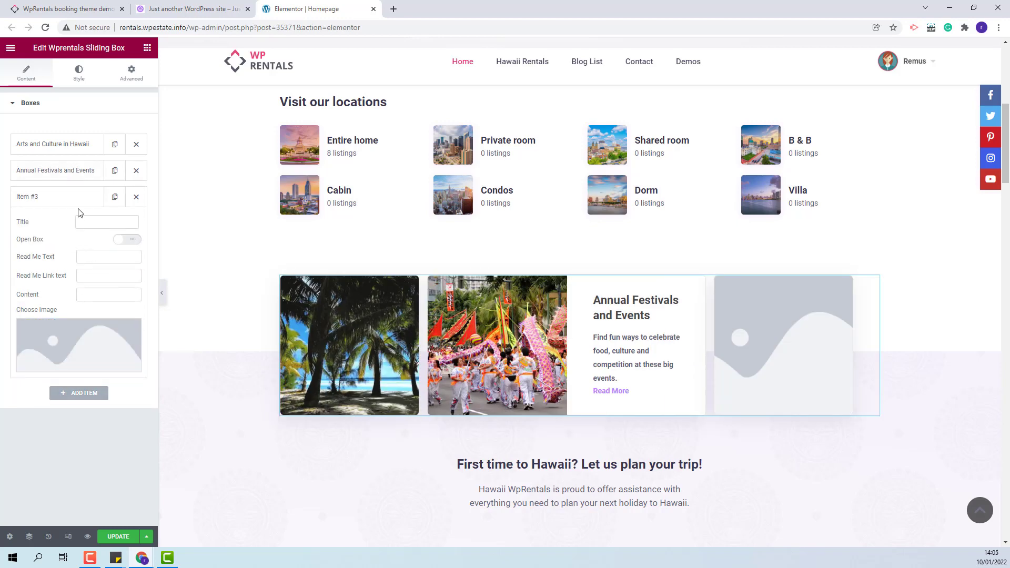
click(57, 170)
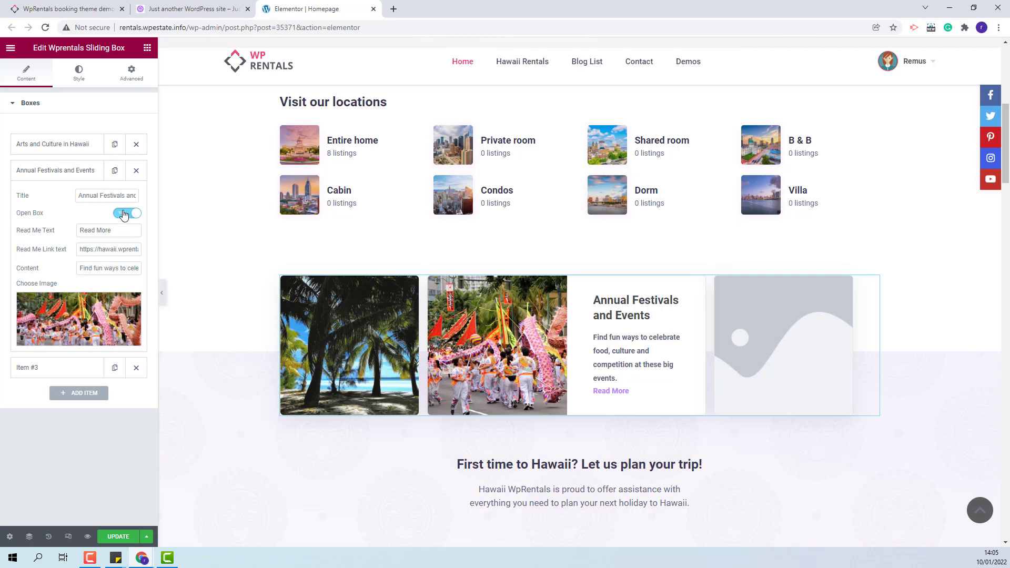
click(125, 213)
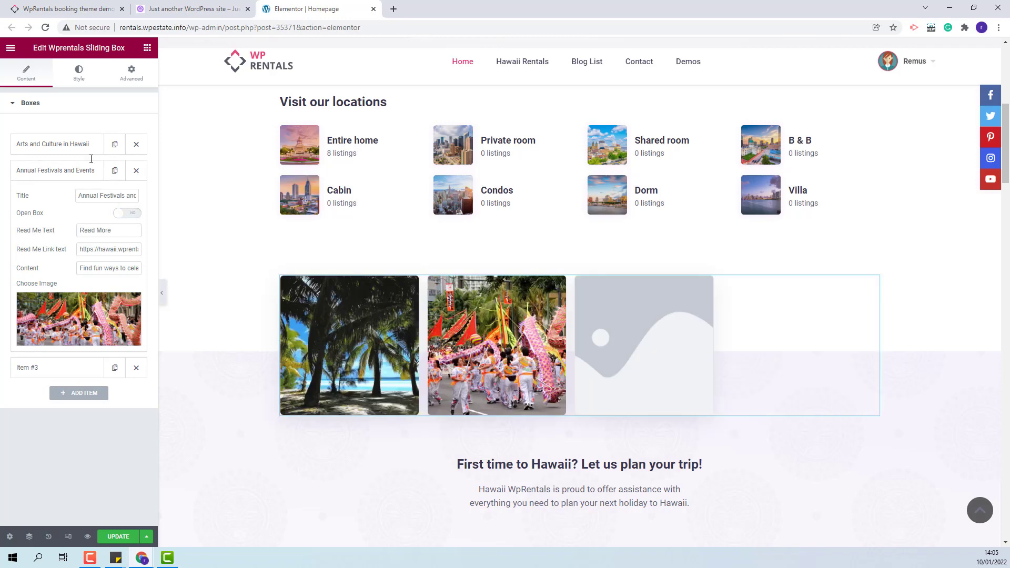
- Turn on Open Box for the third box and title it "Hawaii Regional Cuisine"
click(52, 367)
click(129, 239)
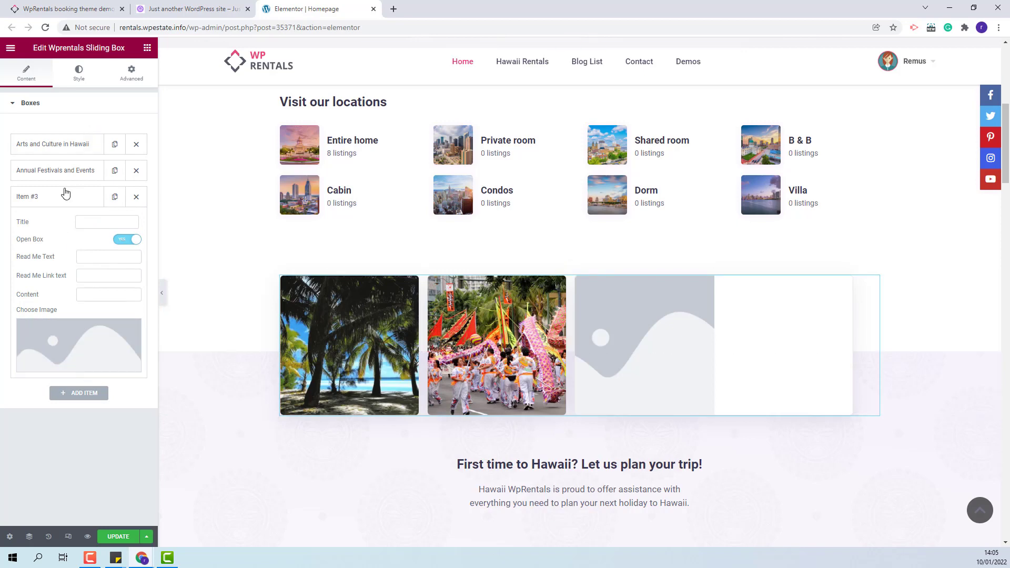
click(94, 224)
text(Hawaii Regional Cuisine)
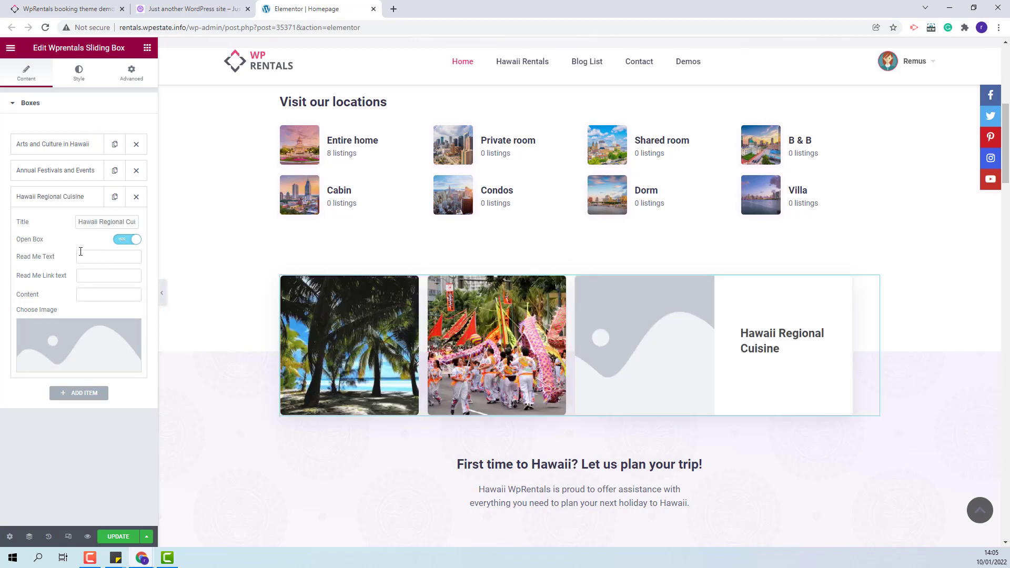
- Set the cuisine box's link text to "Read More", link to "#" and content to "Get a taste of the flavors of Hawaii during your visit."
click(82, 256)
text(Read More)
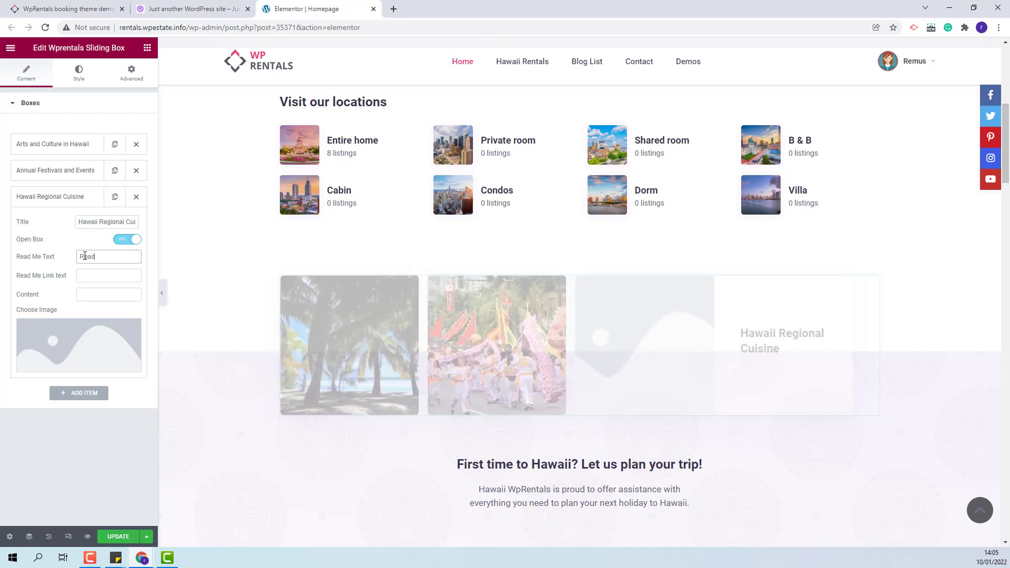
click(118, 277)
text(#)
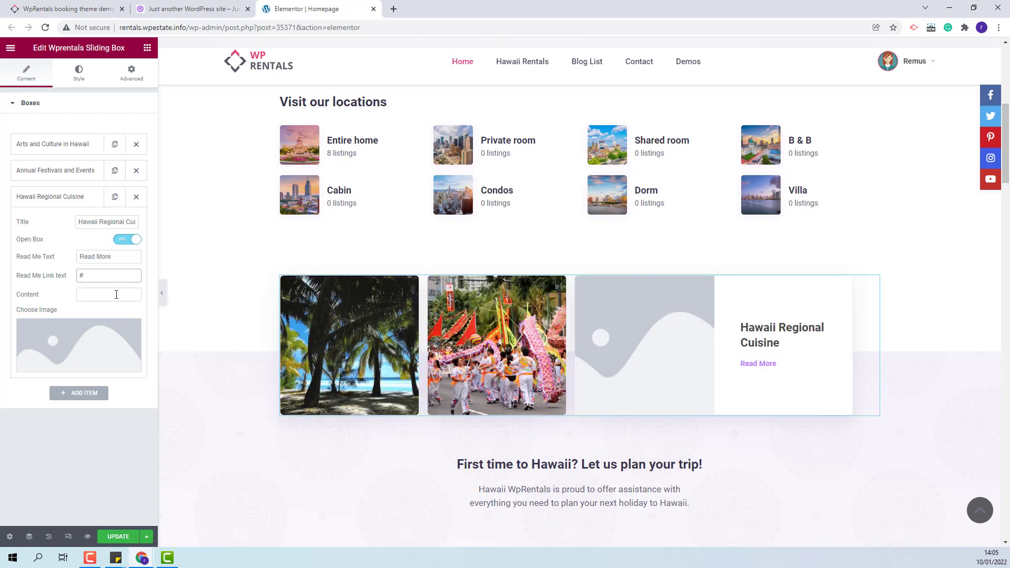
click(90, 296)
text(Get a taste of the flavors of Hawaii during your visit.)
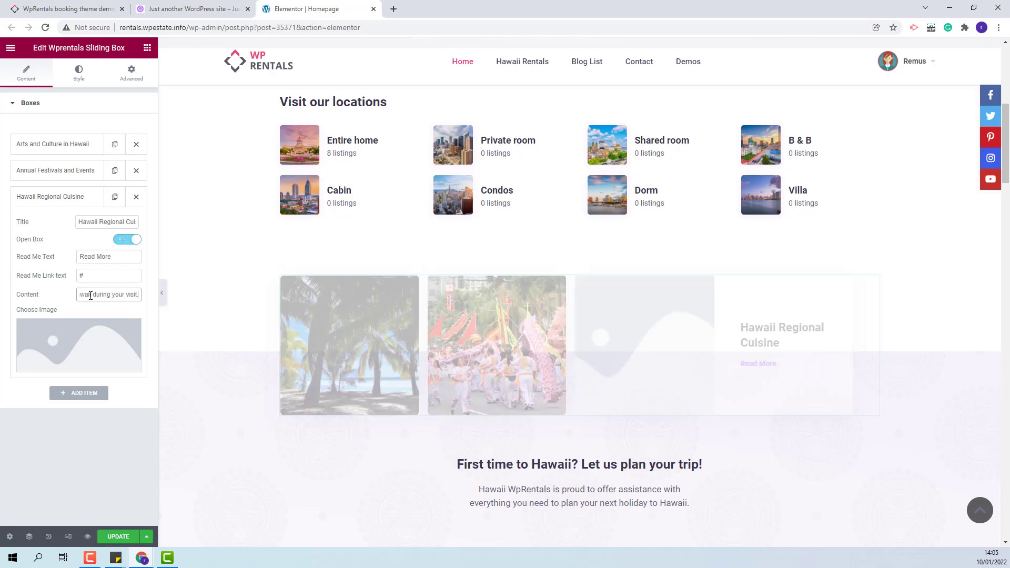
- Insert the Hawaiian laulau food photo from the media library as the "Hawaii Regional Cuisine" box's picture
click(68, 368)
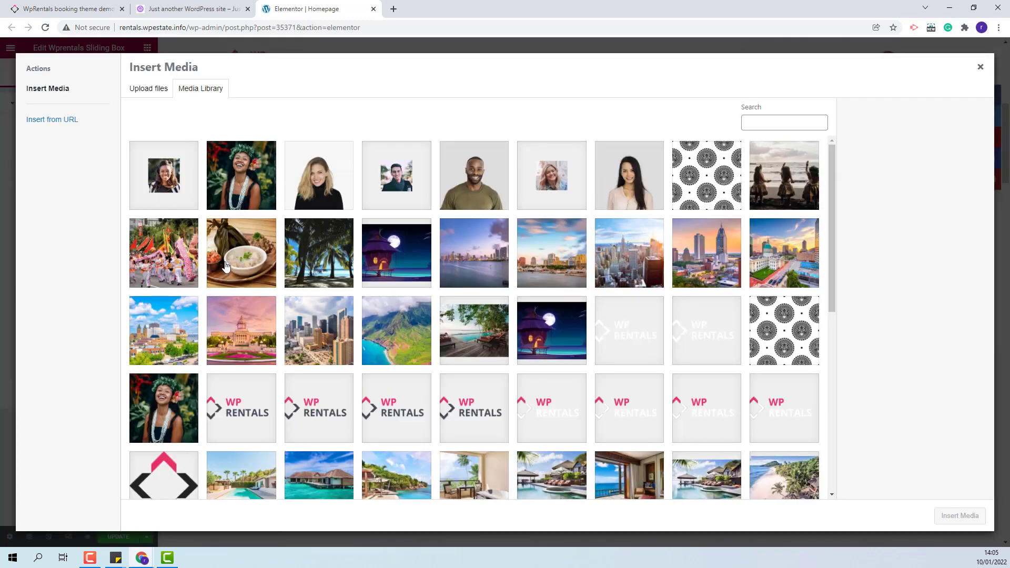
click(225, 264)
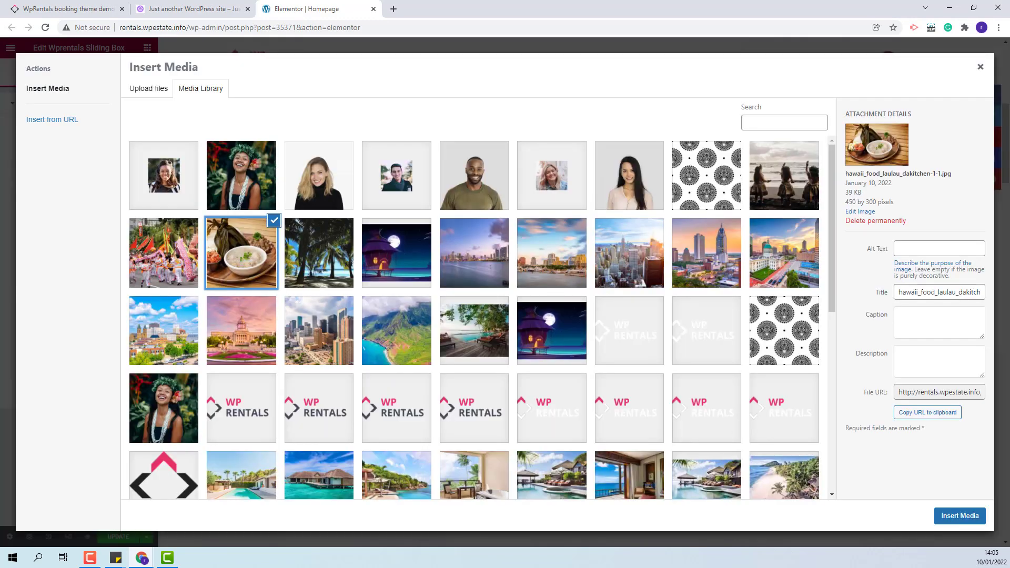
click(960, 516)
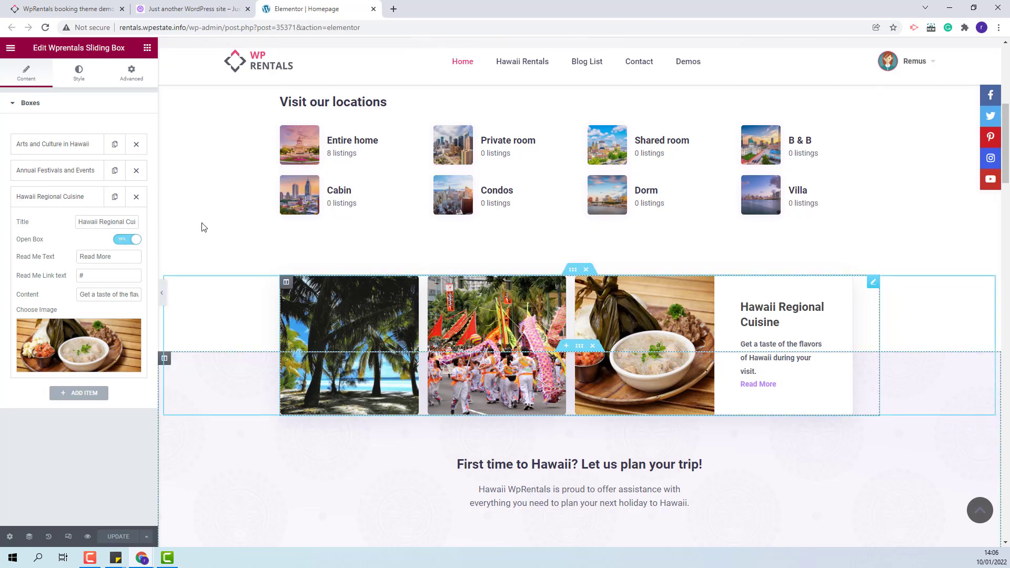
- Turn off Open Box for "Hawaii Regional Cuisine", turn it on for "Annual Festivals and Events", and update the page
click(128, 239)
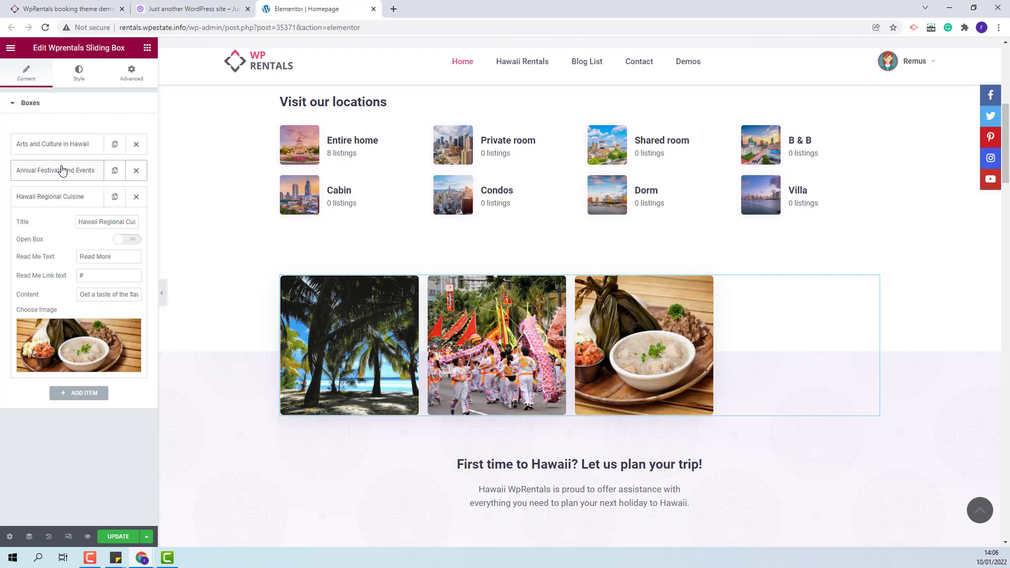
click(60, 170)
click(131, 214)
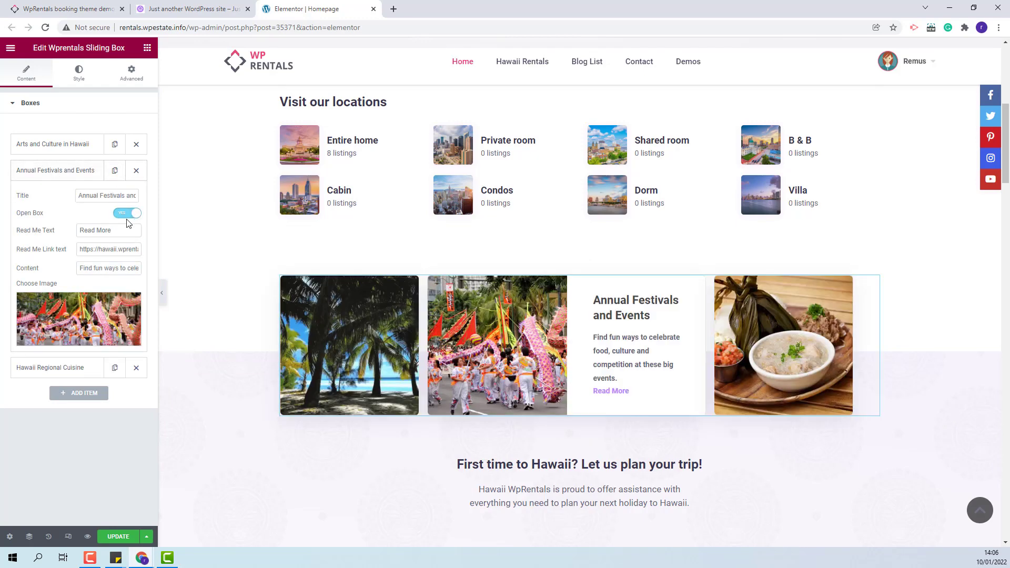
click(120, 536)
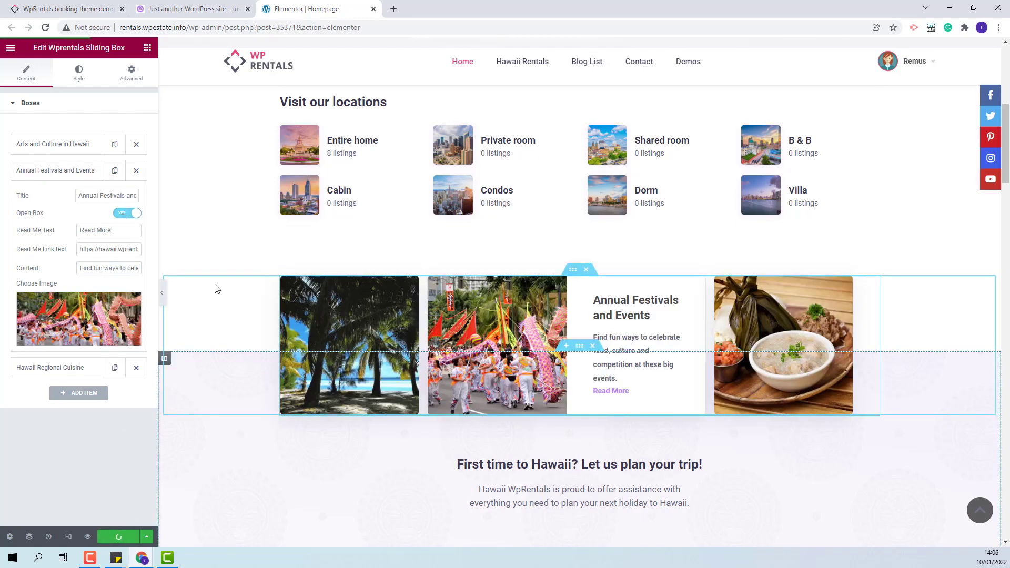
- Set the sliding box's padding to 40 px on all sides and its title color to #39364E
click(70, 76)
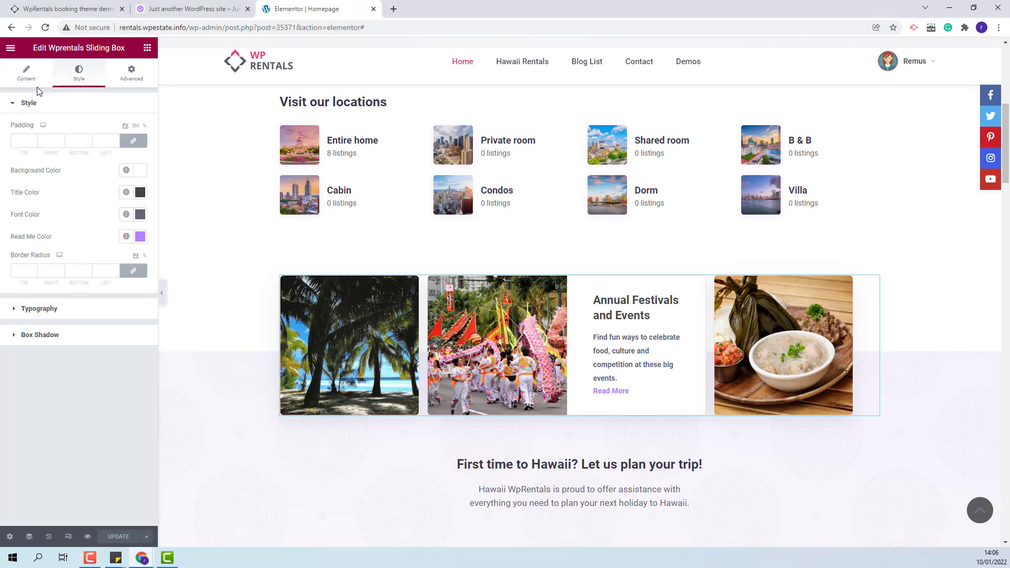
click(21, 140)
text(40)
click(140, 192)
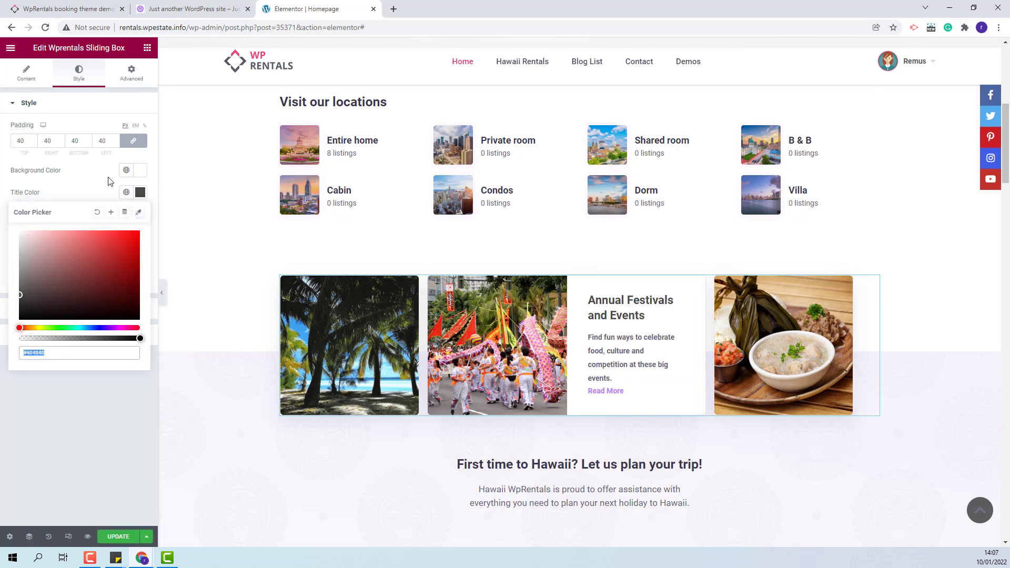
text(#39364E)
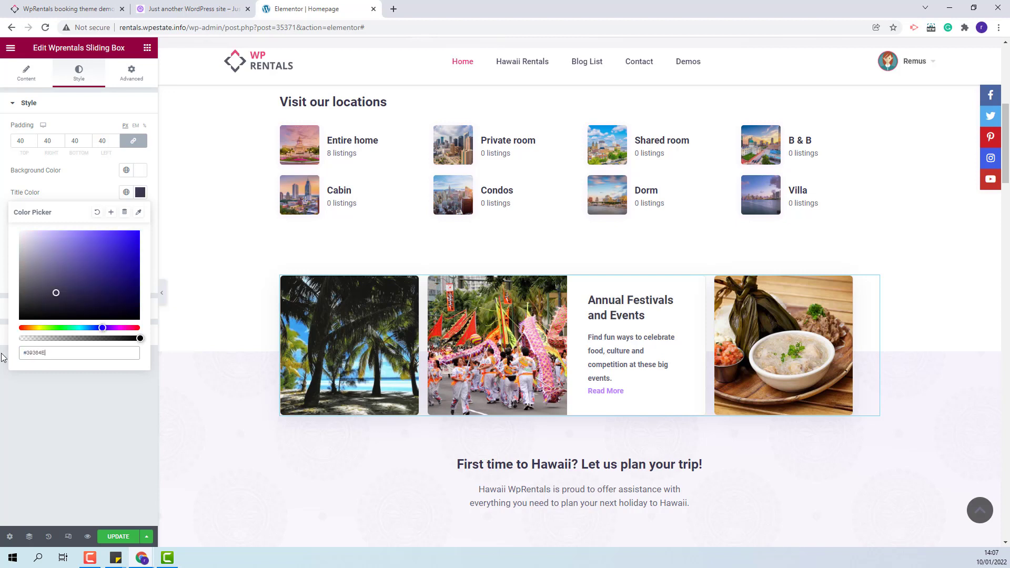
click(112, 466)
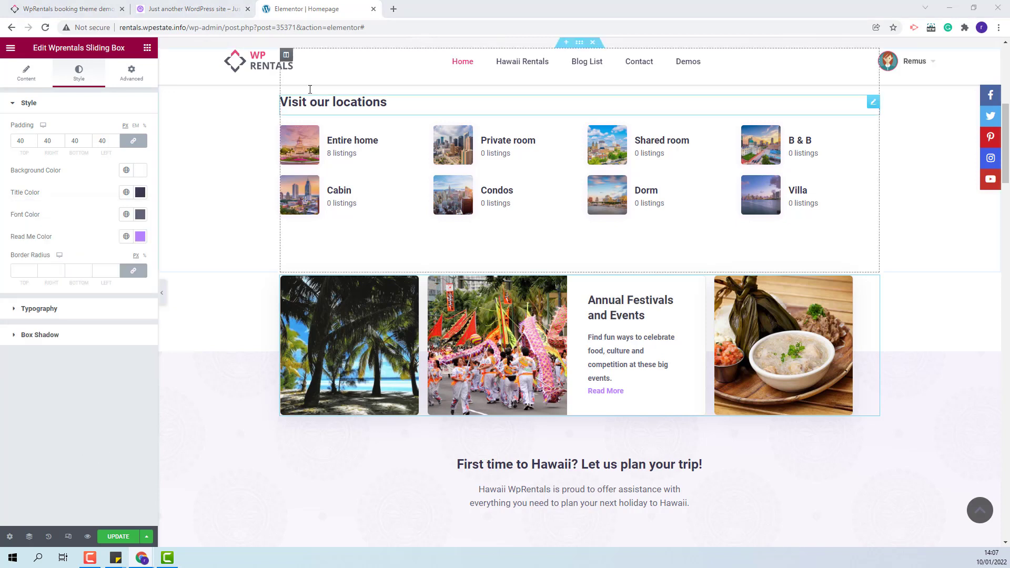
- Set the sliding box's font color to #5D6475
click(140, 214)
drag(51, 376, 7, 373)
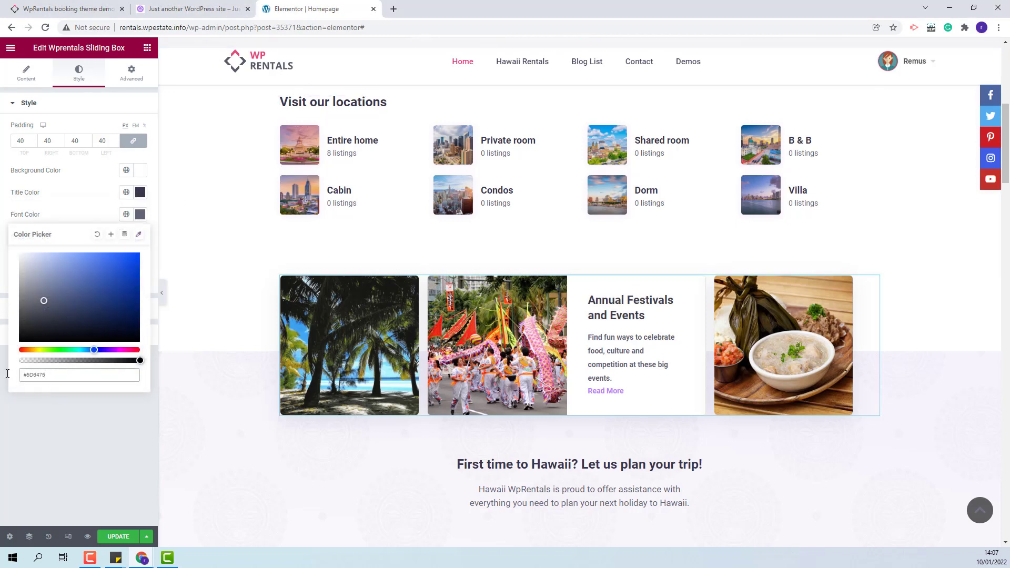
click(41, 426)
- Set the Read Me color to #E94259 and the sliding box's border radius to 5 px on all corners
click(140, 237)
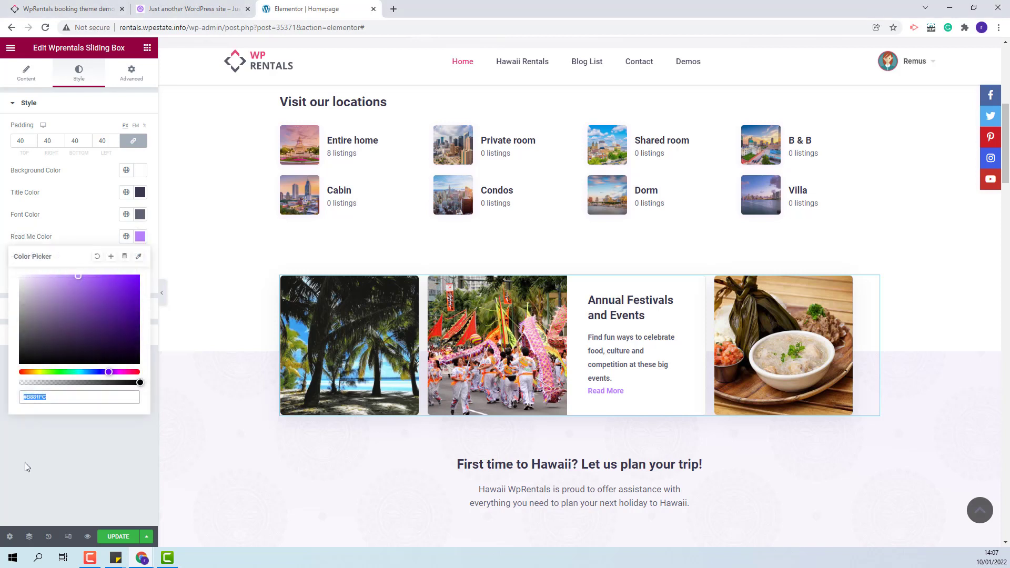
text(#E94259)
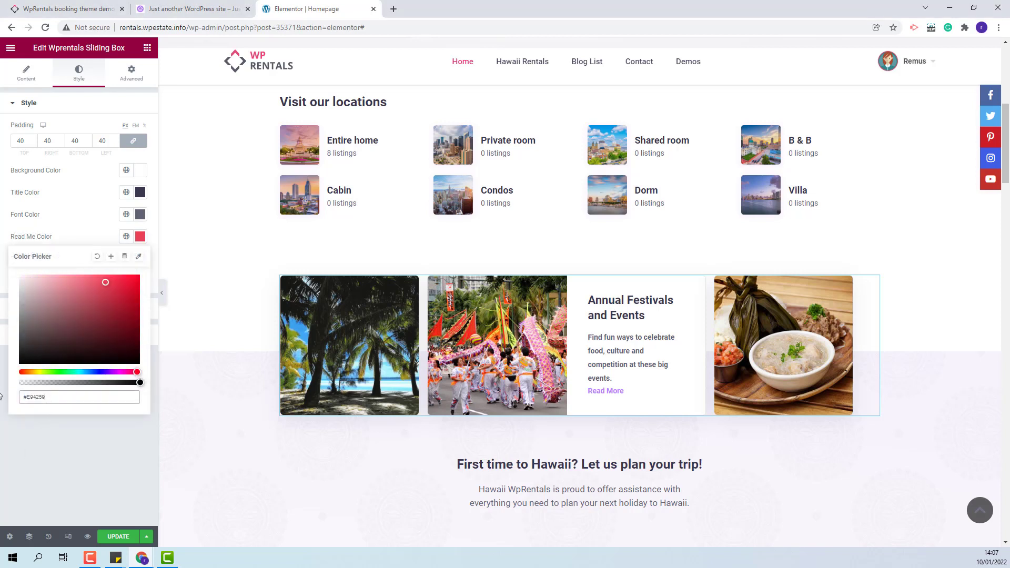
click(2, 395)
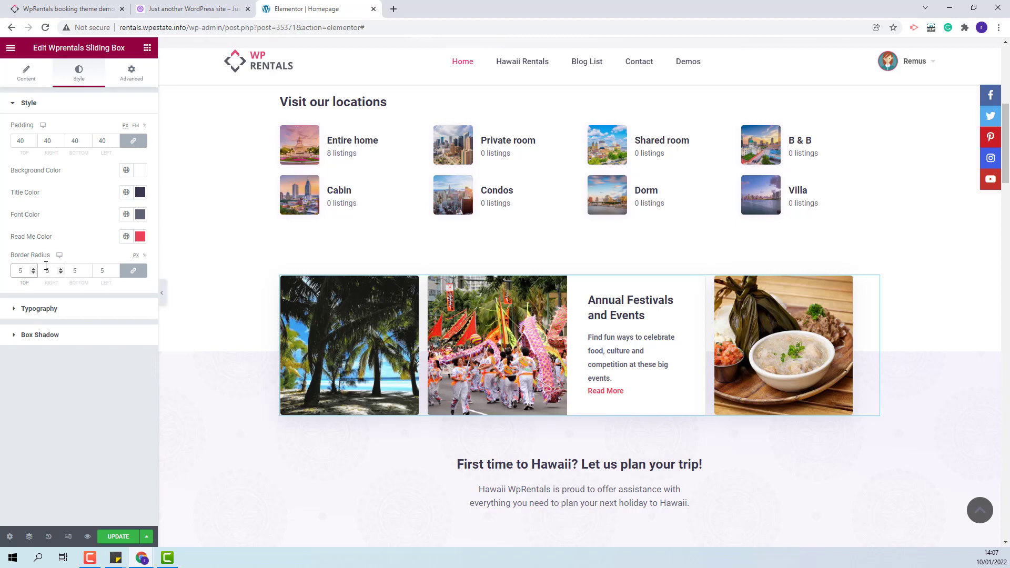
- Set the title typography's font size to 20 px
click(54, 312)
click(131, 130)
click(131, 131)
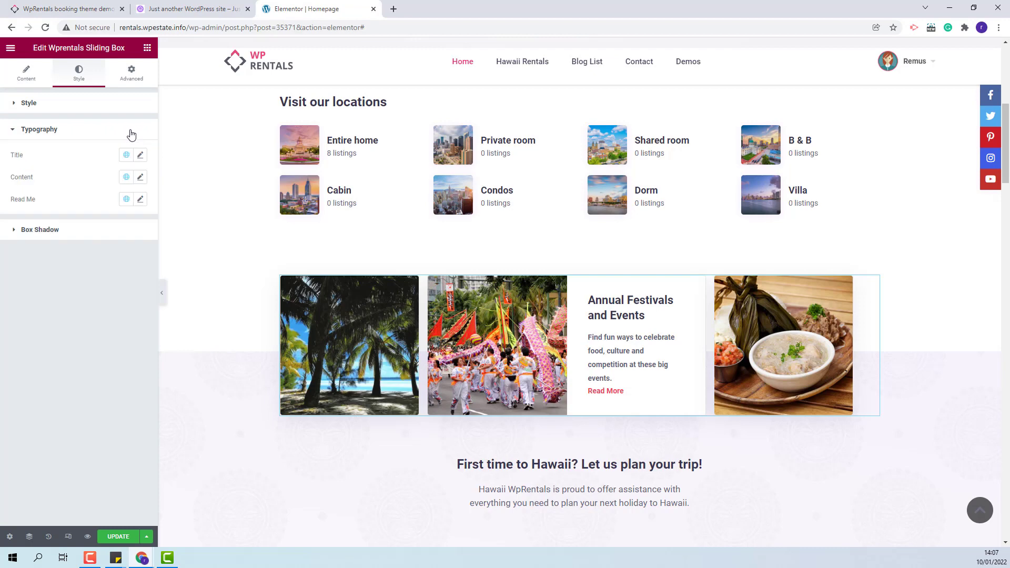
click(140, 155)
drag(122, 238, 102, 238)
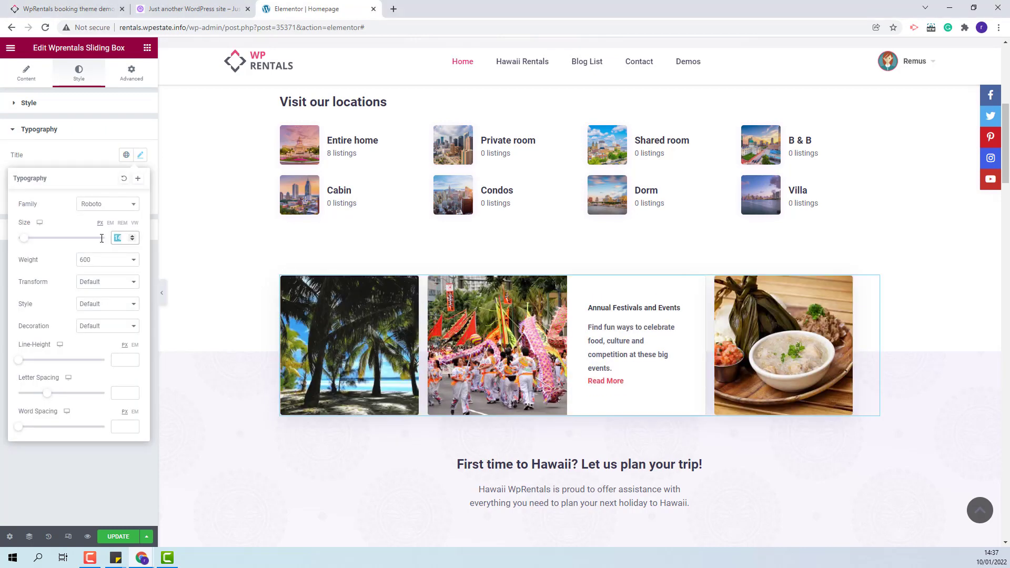
text(20)
click(86, 151)
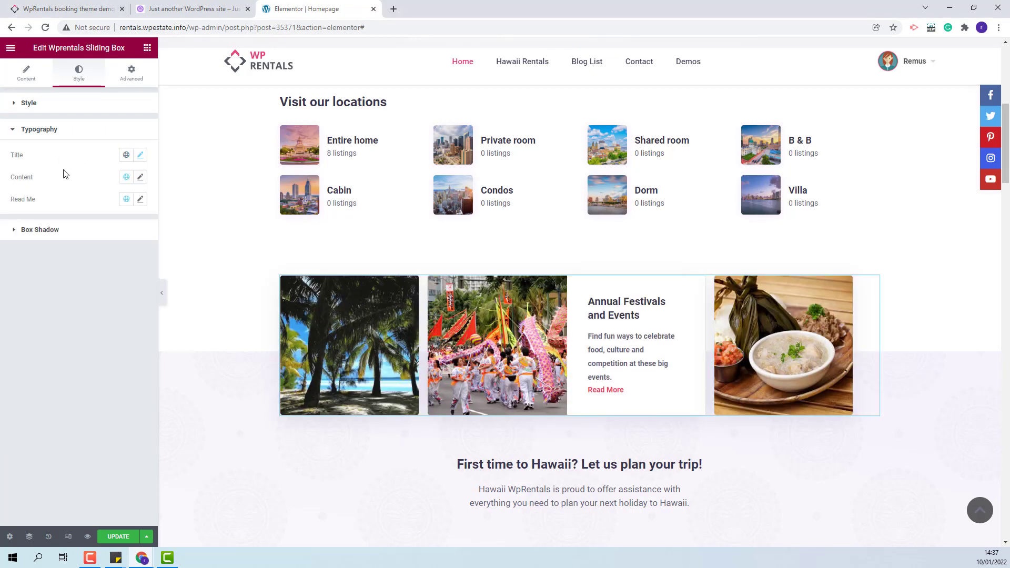
- Set the content typography's font weight to 400
click(140, 179)
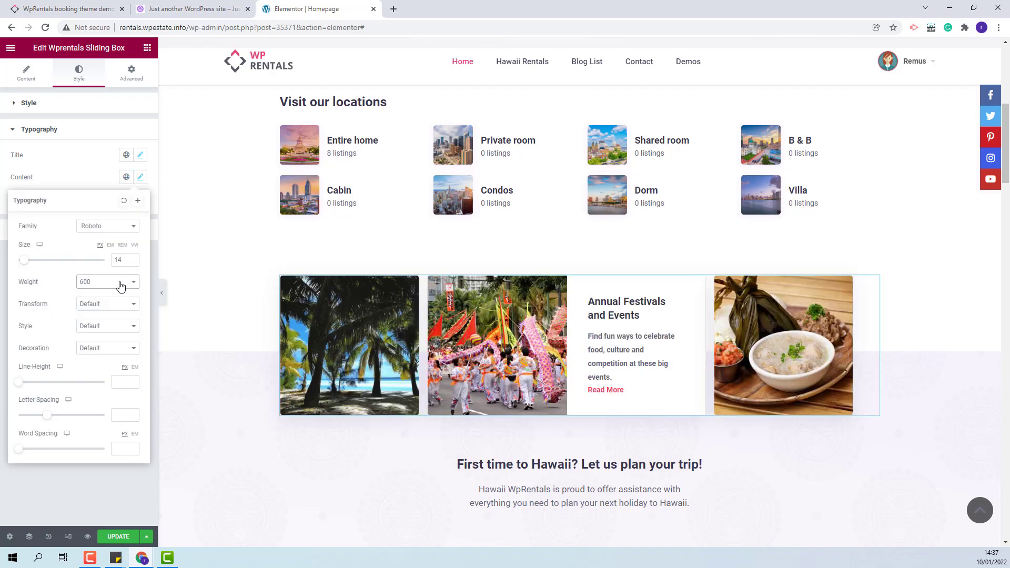
click(119, 282)
click(108, 318)
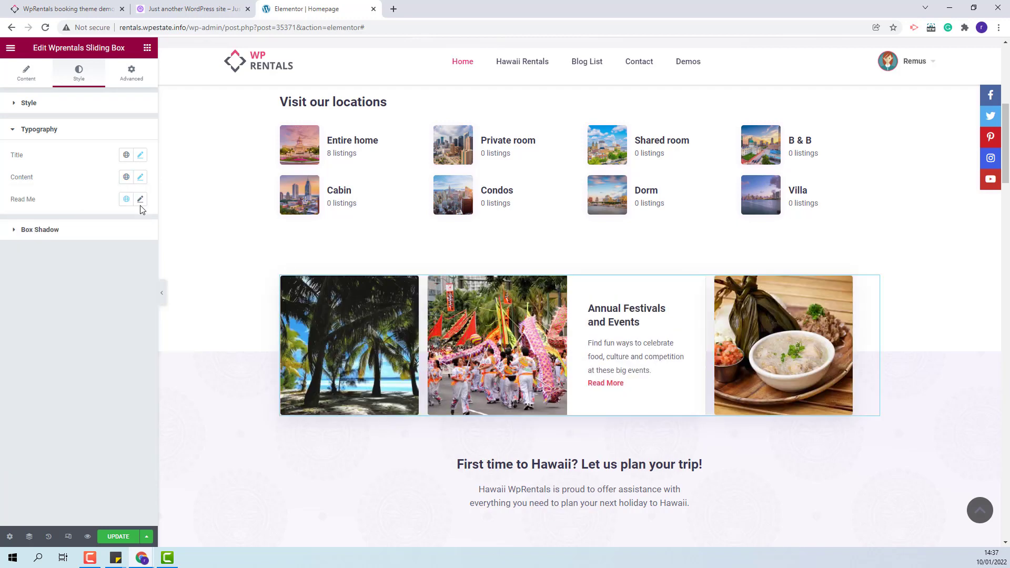
- Set the Read Me typography to font weight 400 with a line height of 3 em
click(141, 200)
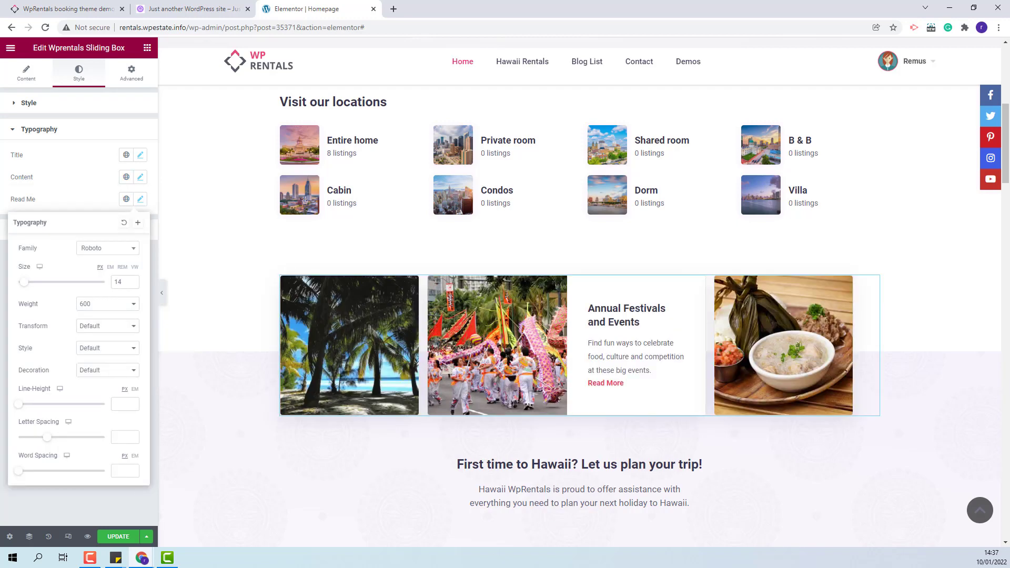
click(98, 307)
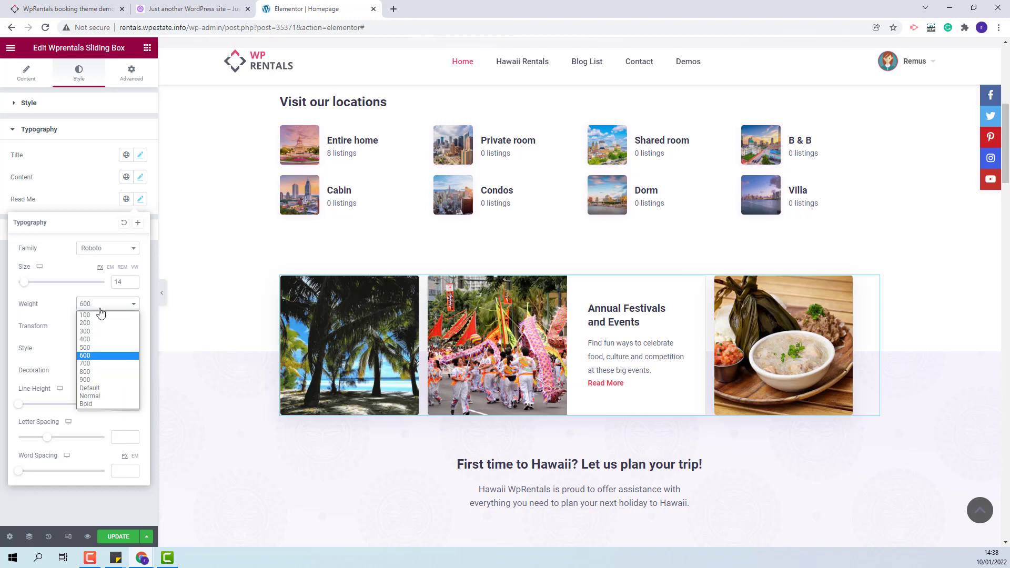
click(87, 340)
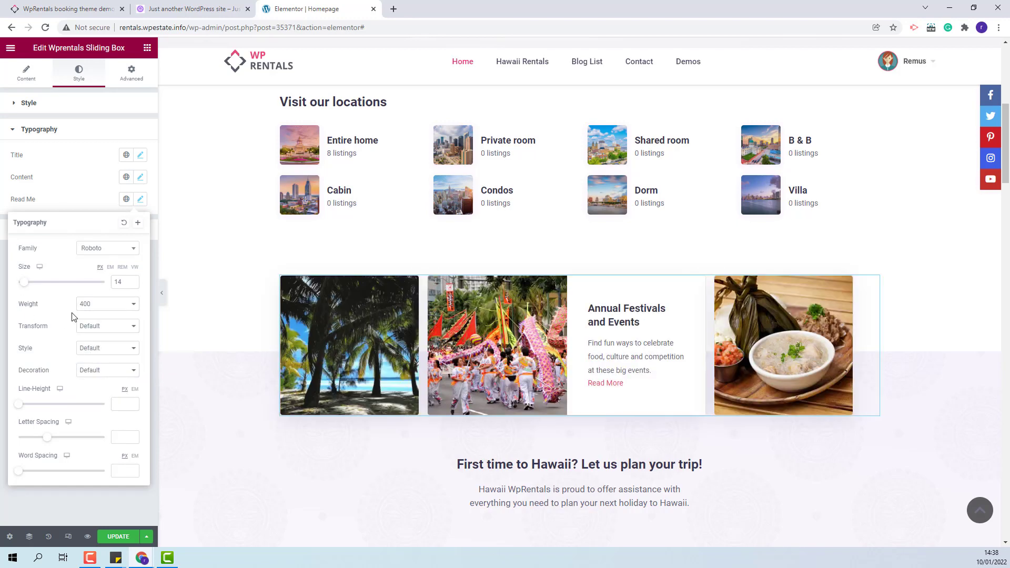
click(135, 389)
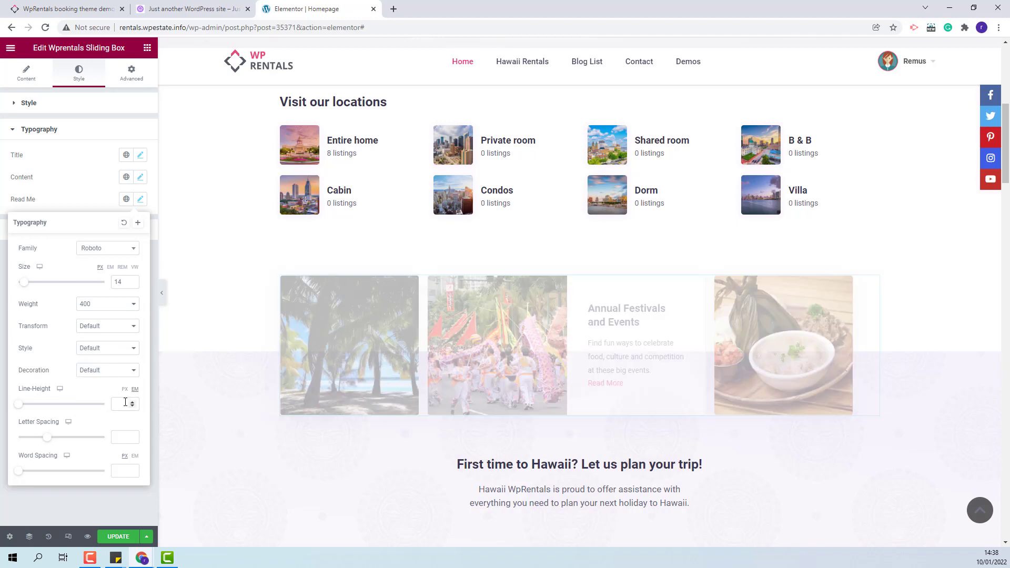
click(123, 403)
text(3)
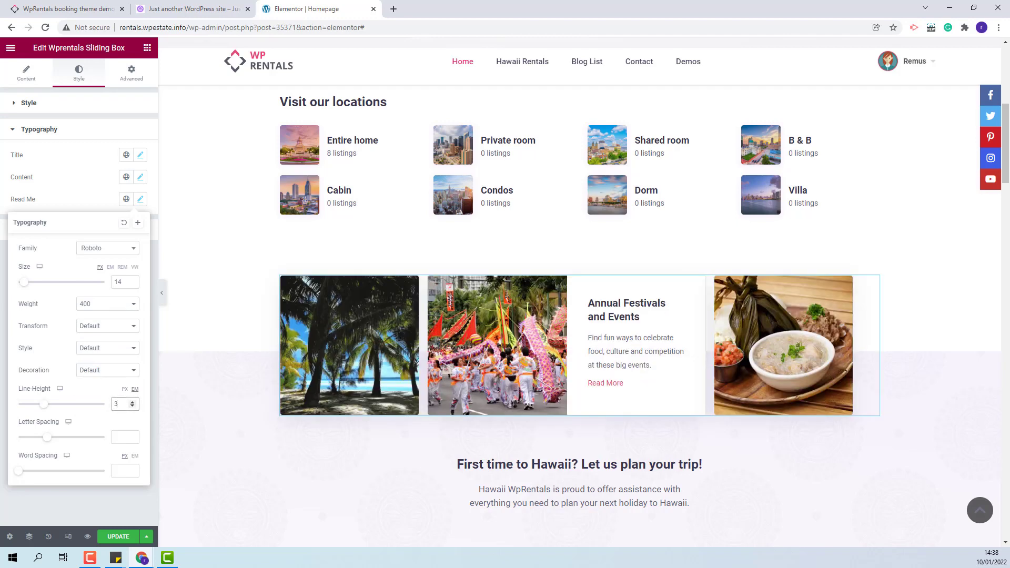
click(77, 501)
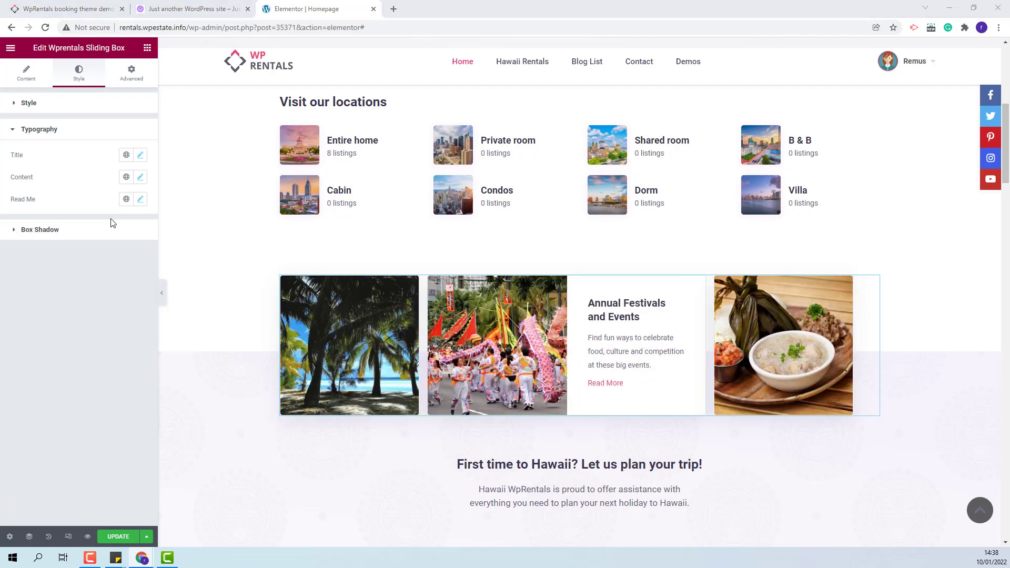
- Enable the sliding box's box shadow and replace its color with the copied light, nearly transparent color value
click(71, 238)
click(141, 182)
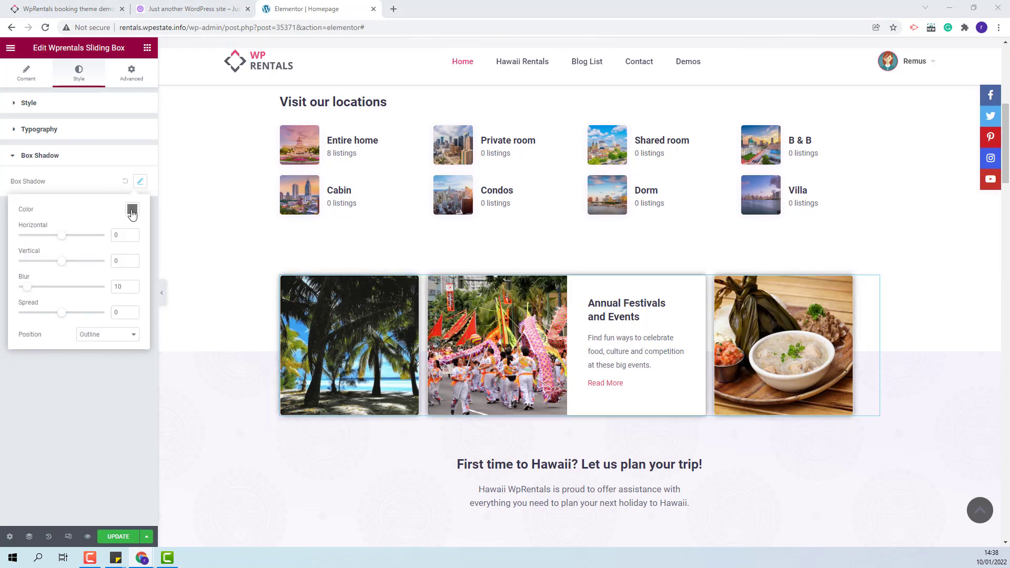
click(132, 209)
key(ctrl+v)
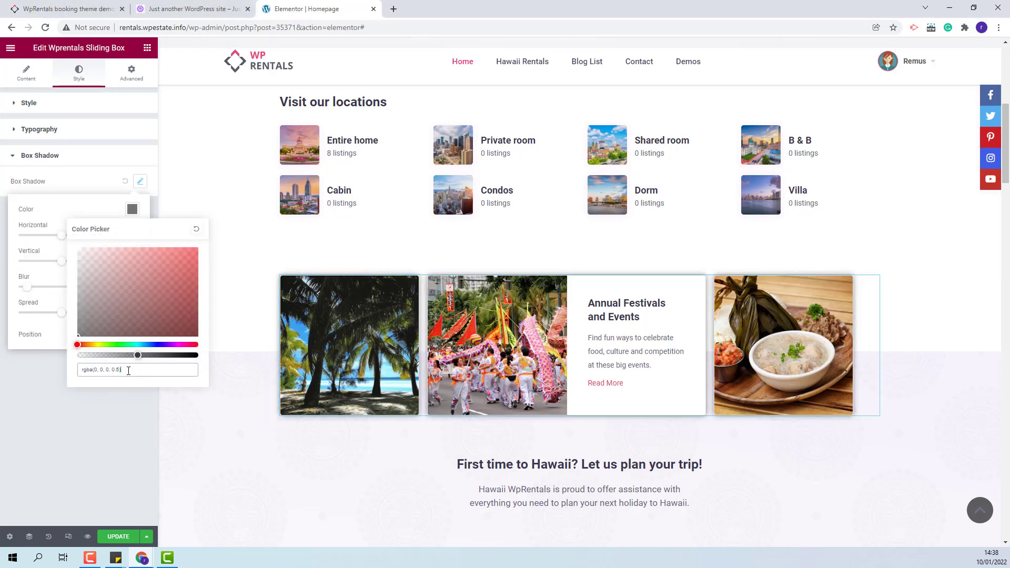
click(81, 209)
- Set the box shadow's vertical offset to 10 and its blur to 31
drag(125, 261, 71, 263)
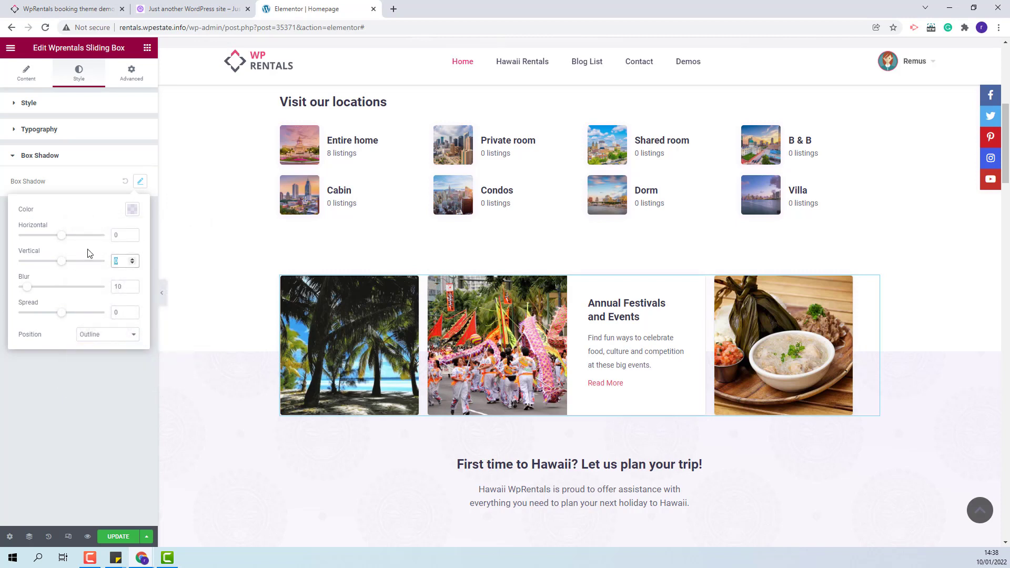
text(10)
key(Tab)
text(31)
click(122, 446)
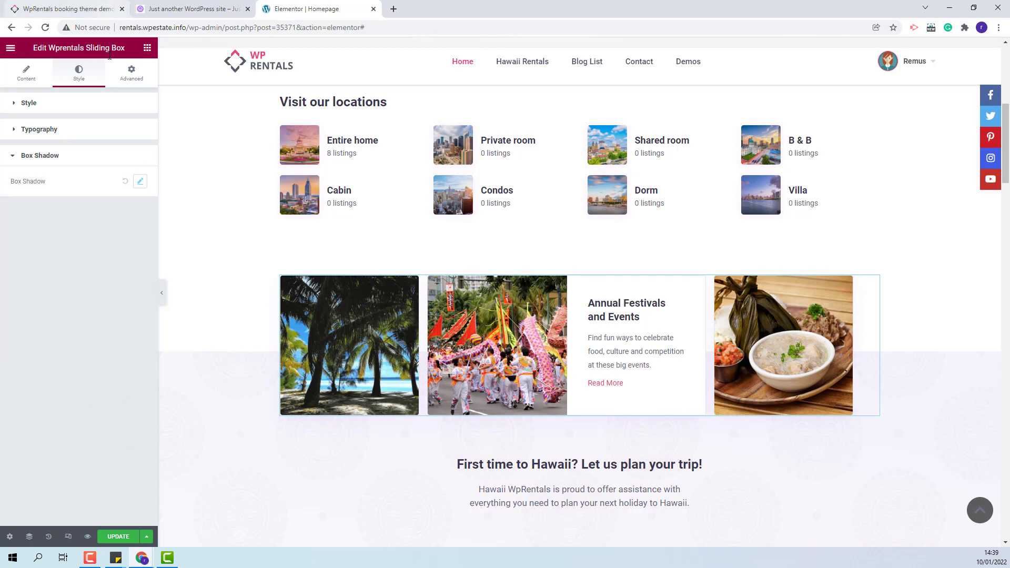
- Give the sliding box a Fade In entrance animation with an animation delay of 50 ms
click(130, 80)
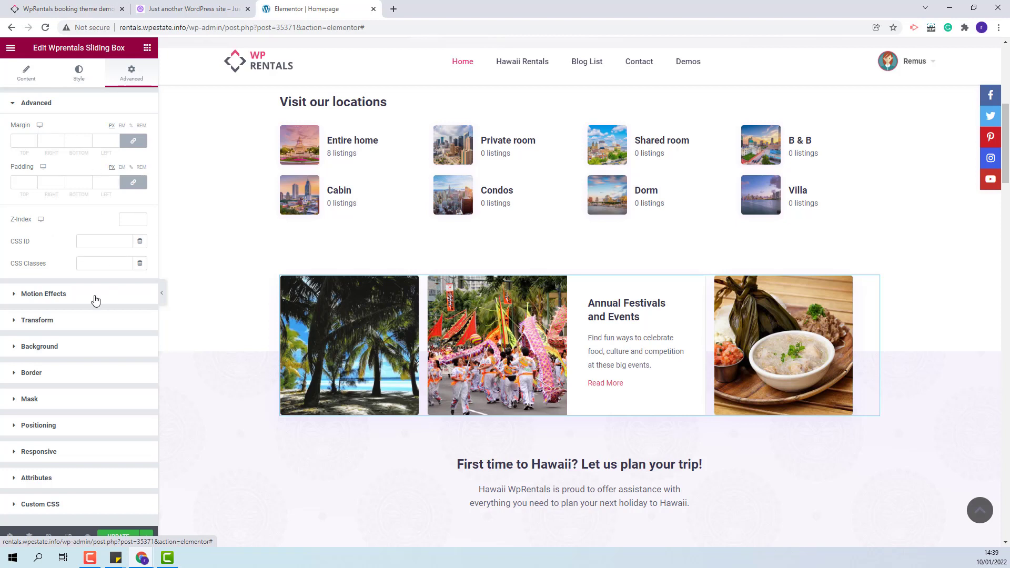
click(53, 295)
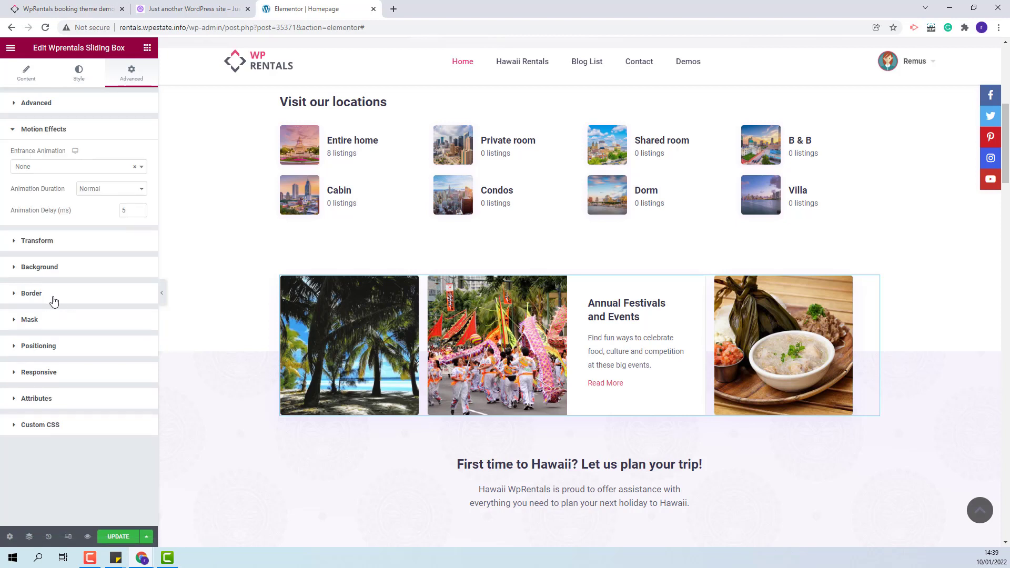
click(47, 167)
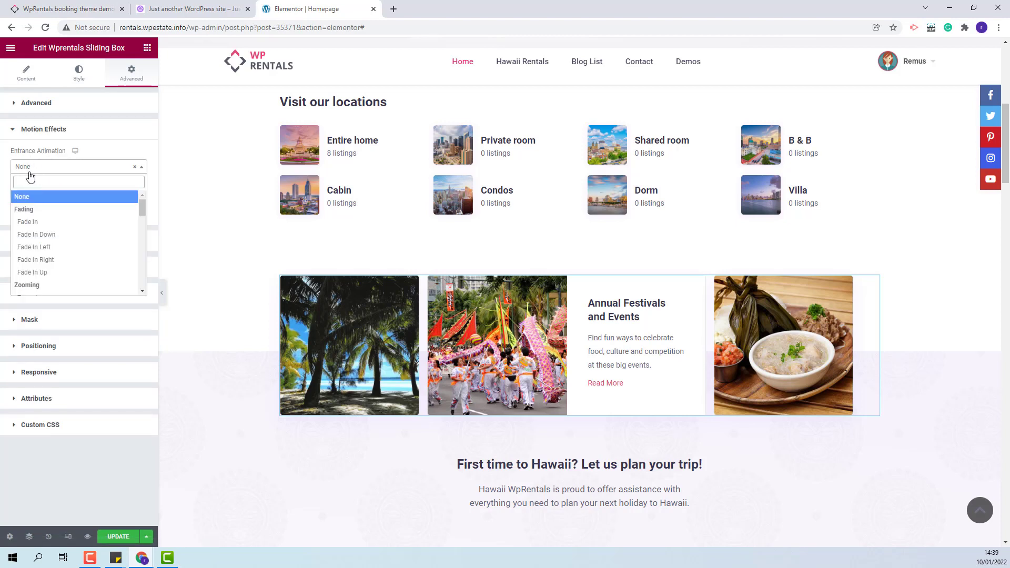
click(40, 224)
click(130, 211)
text(50)
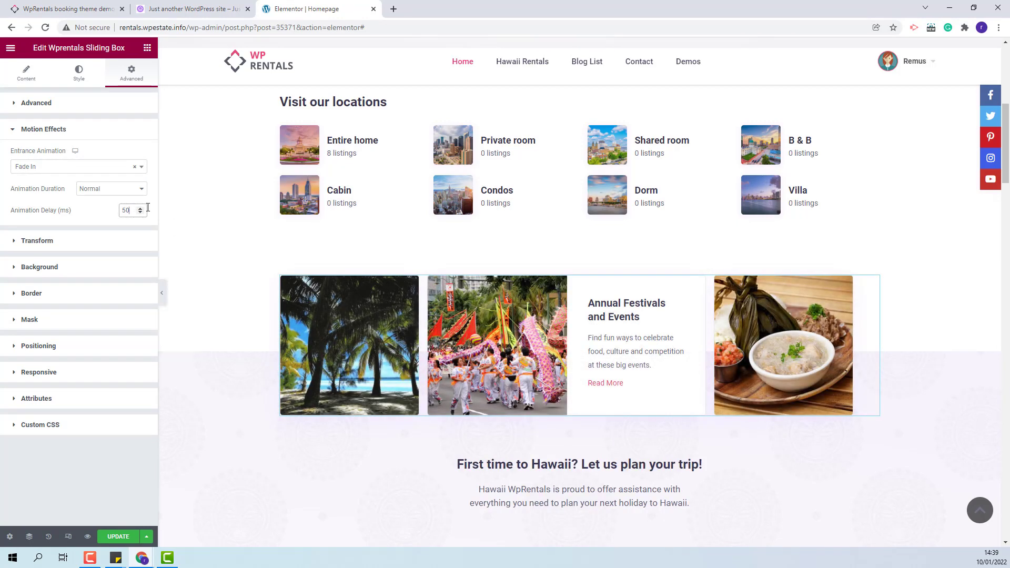
- Update the homepage and open its preview in the browser
click(39, 267)
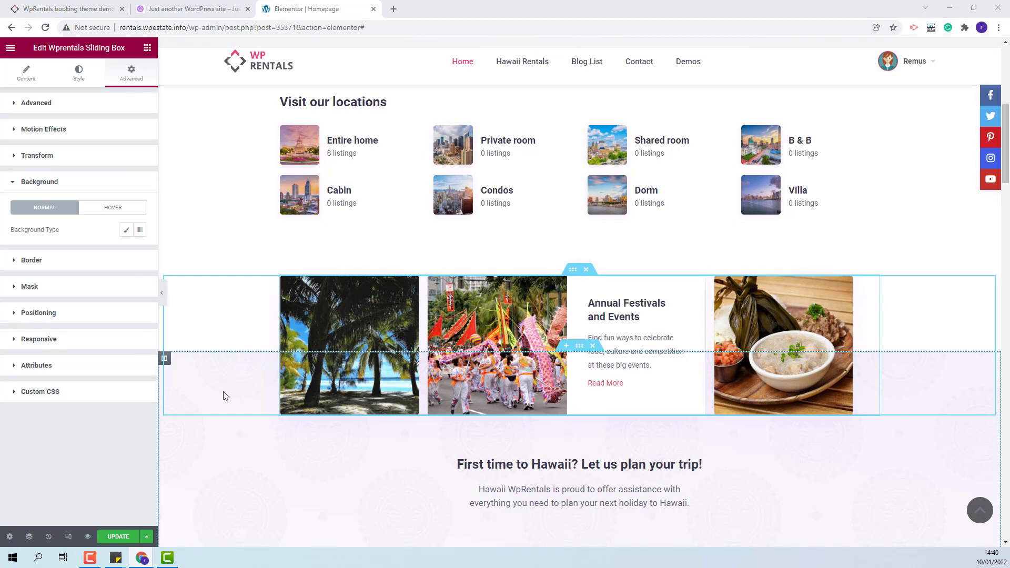
click(117, 537)
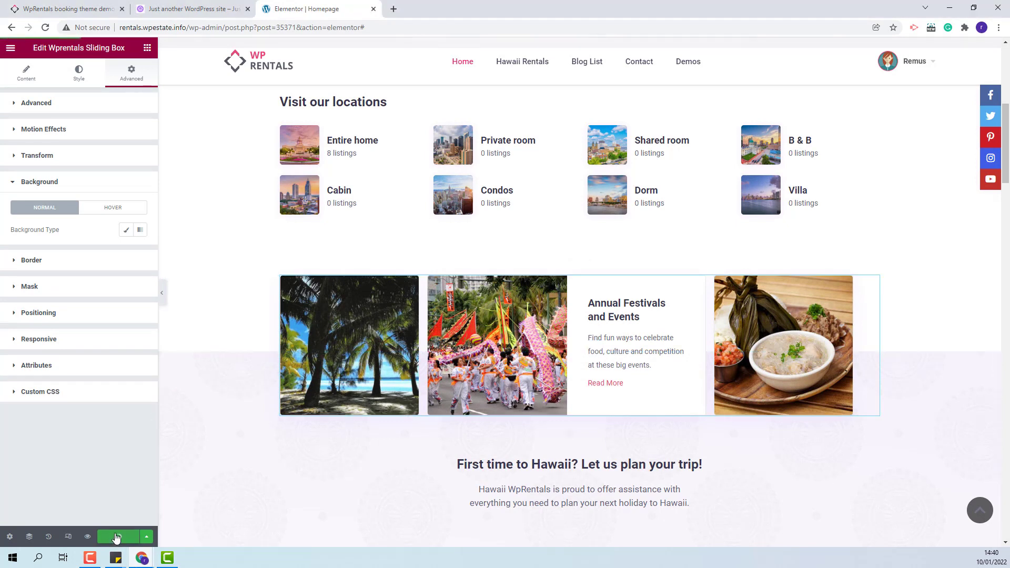
click(87, 536)
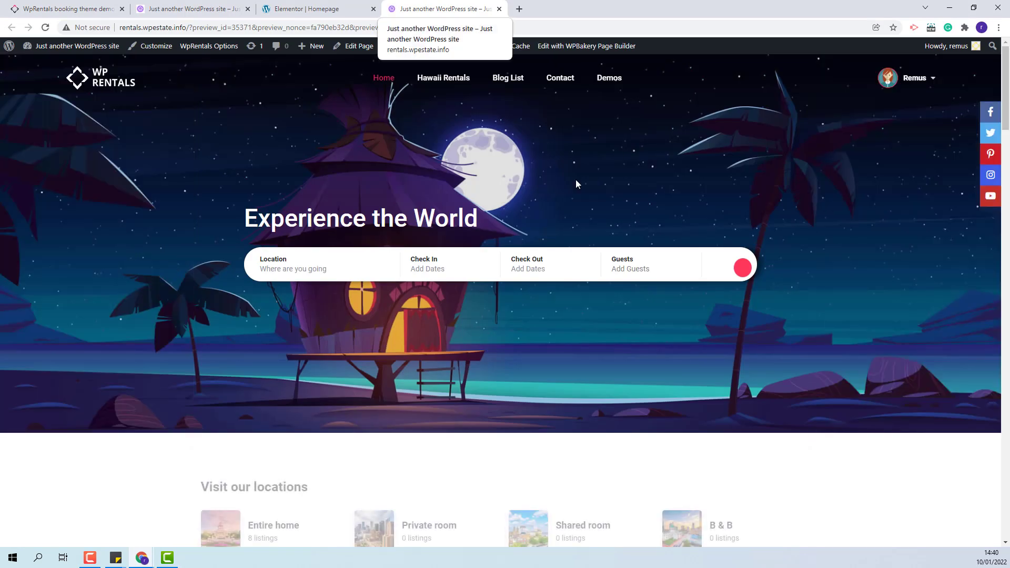
- Check how the sliding boxes expand in the preview, test the "Annual Festivals and Events" Read More link, and return to the preview
scroll(605, 207, down, 9)
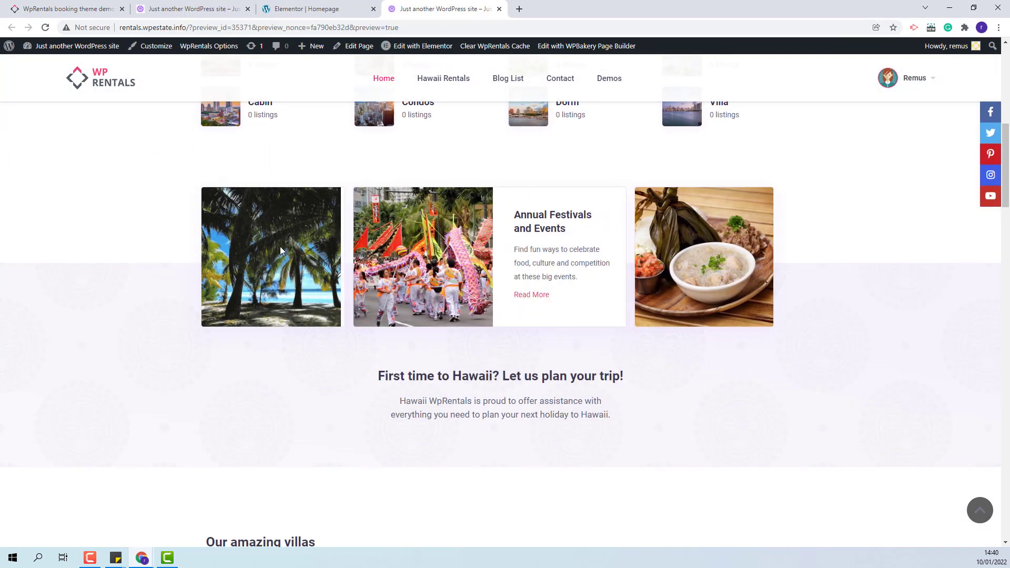
mouse_move(238, 261)
mouse_move(519, 282)
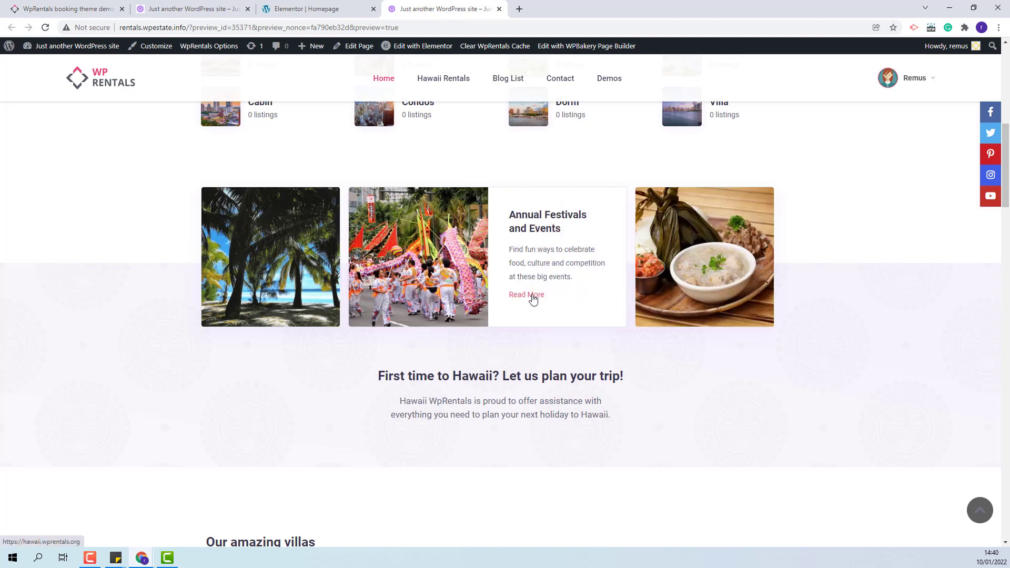
click(532, 298)
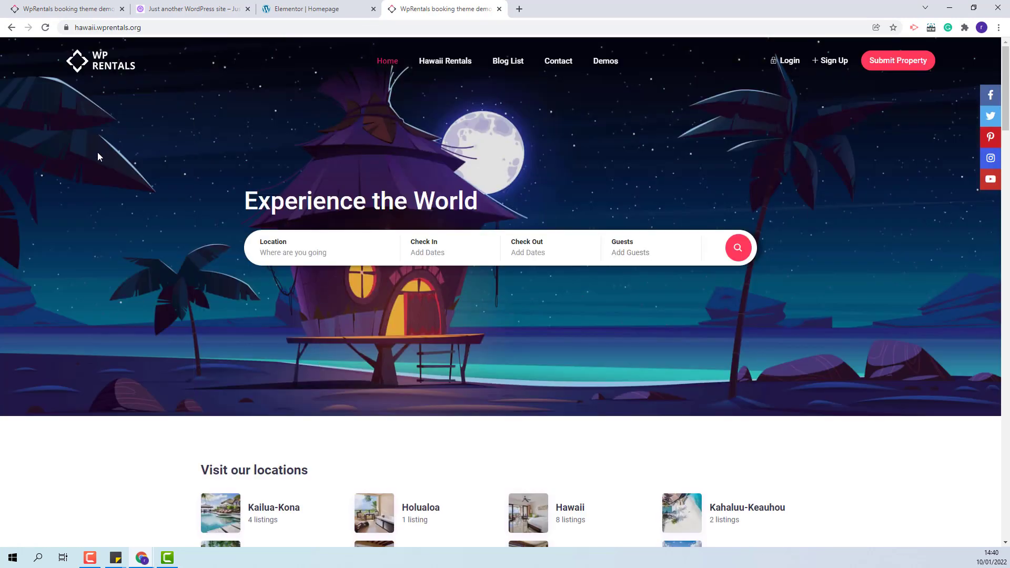
click(11, 27)
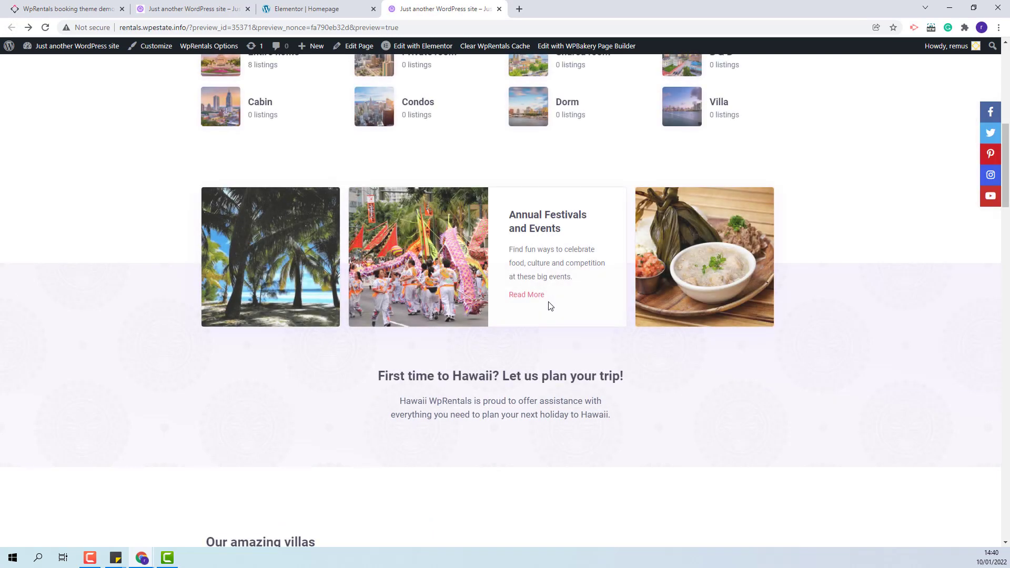